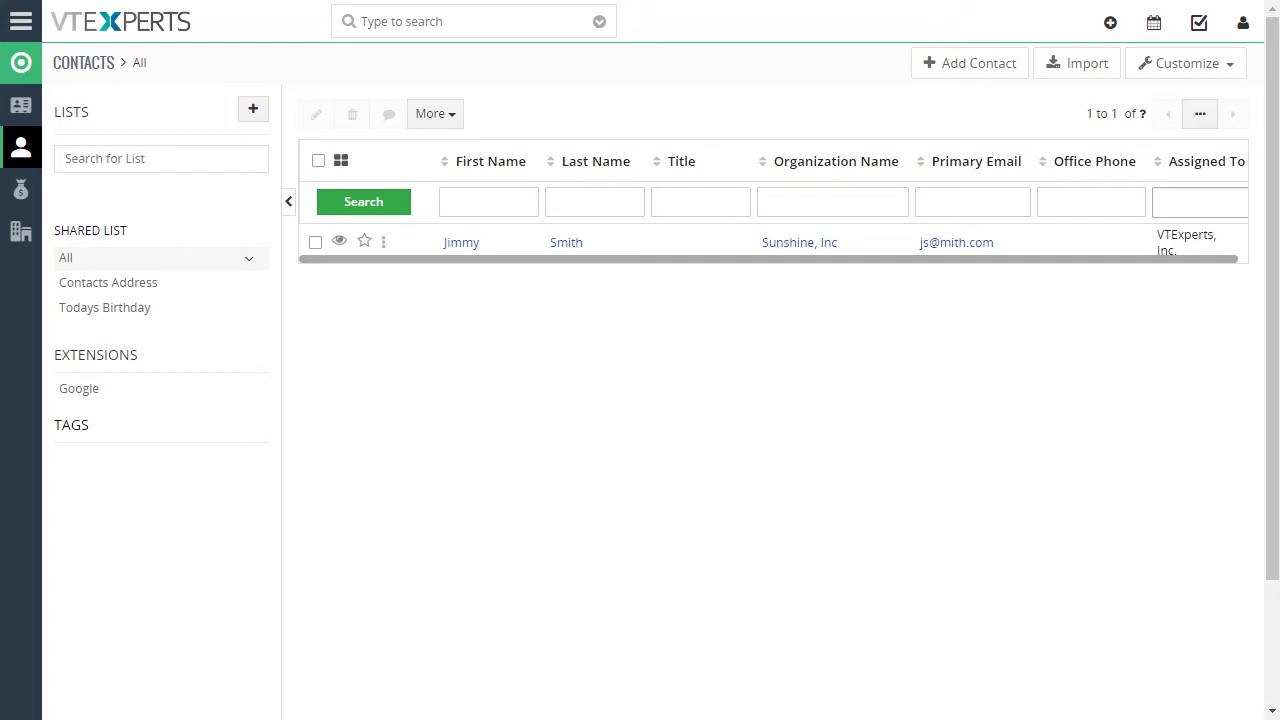
Add a new contact record, fill in its first and last name, and save it
left_click(949, 69)
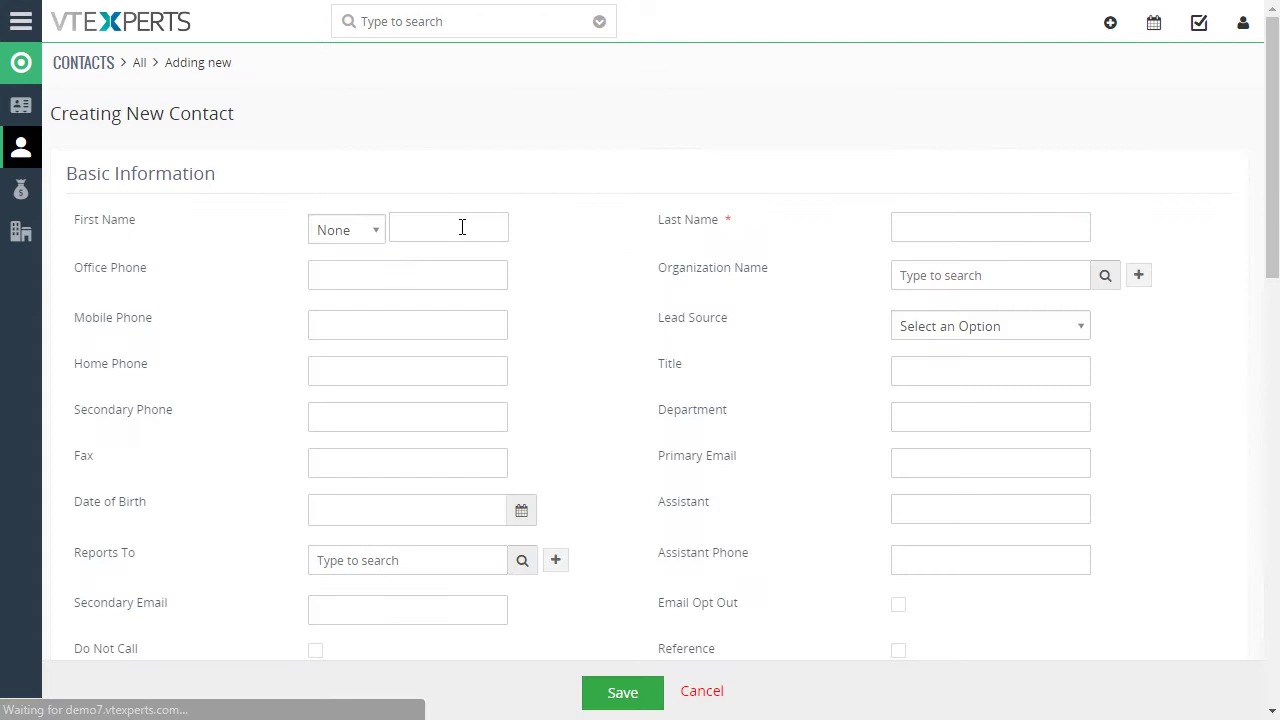
left_click(462, 228)
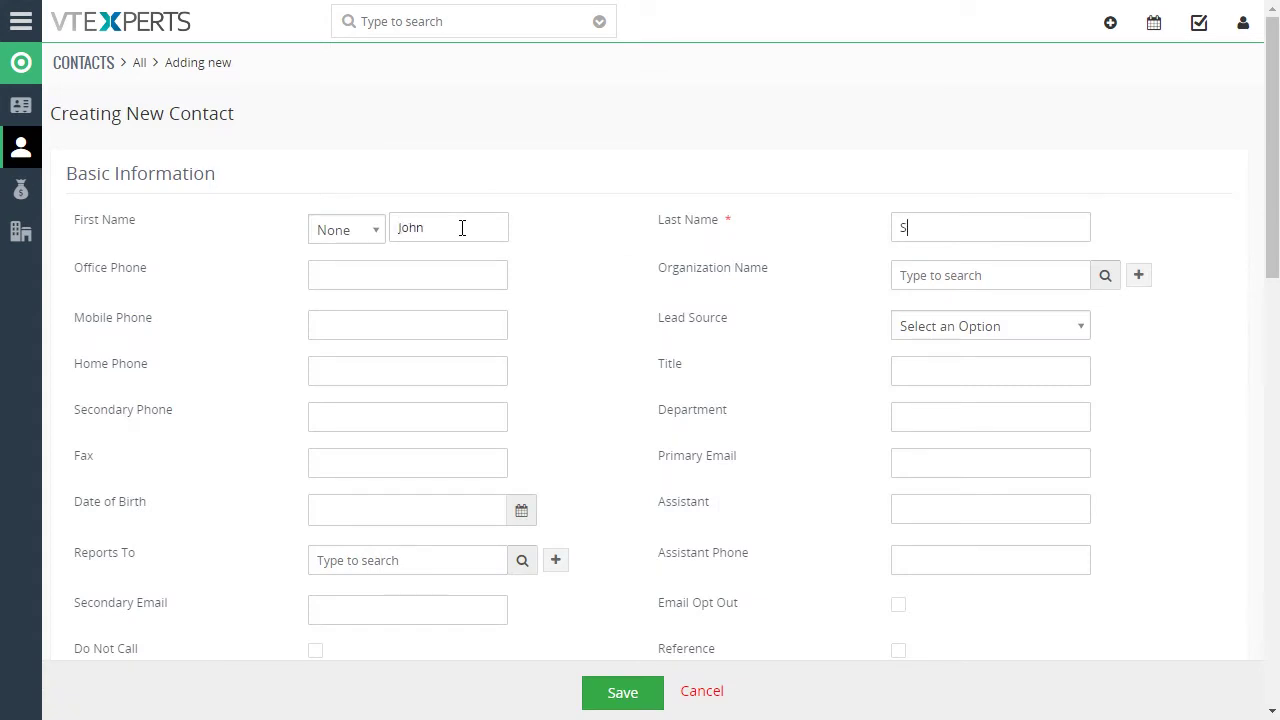
left_click(620, 692)
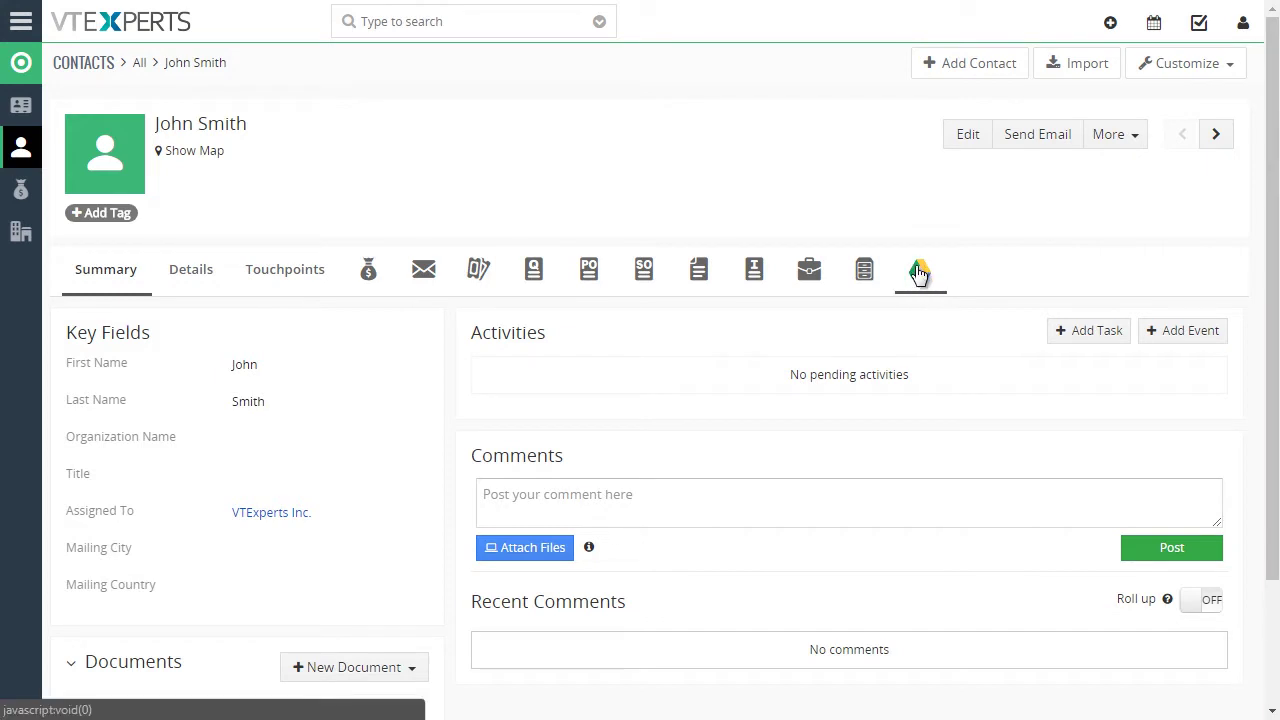
Assign the contact's existing Google Drive folder under Customers to the contact record
left_click(912, 283)
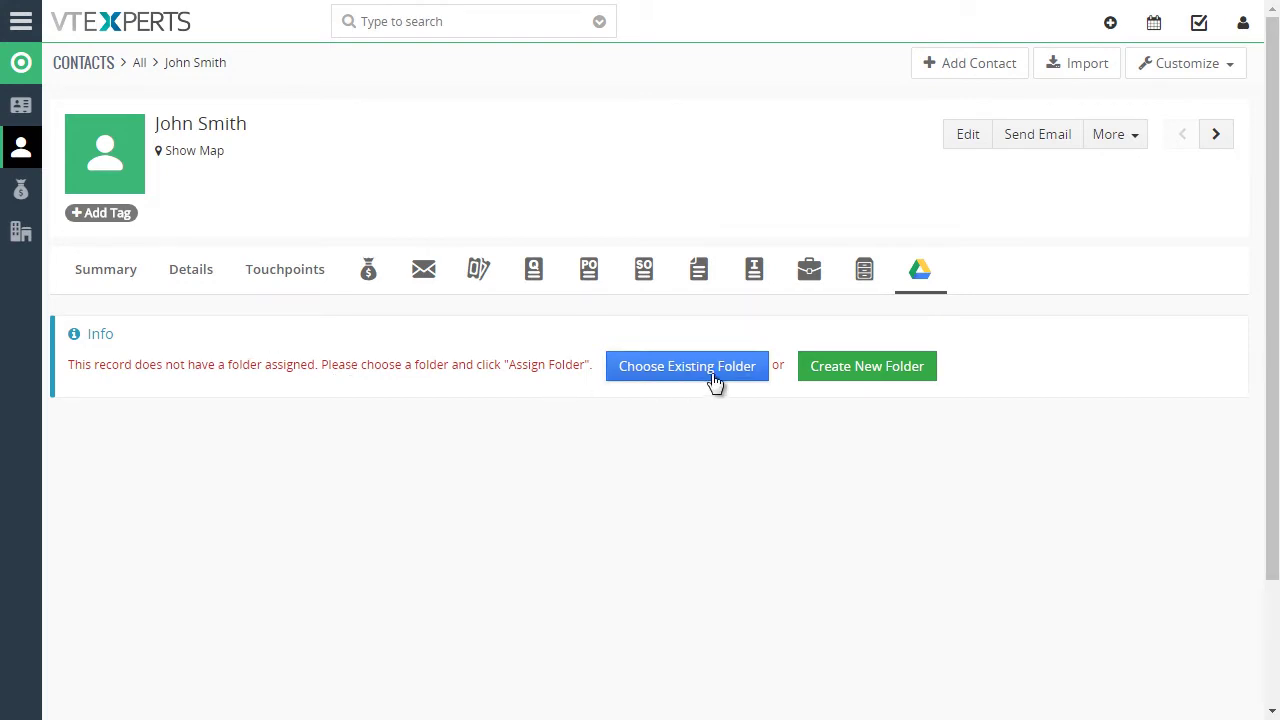
left_click(707, 377)
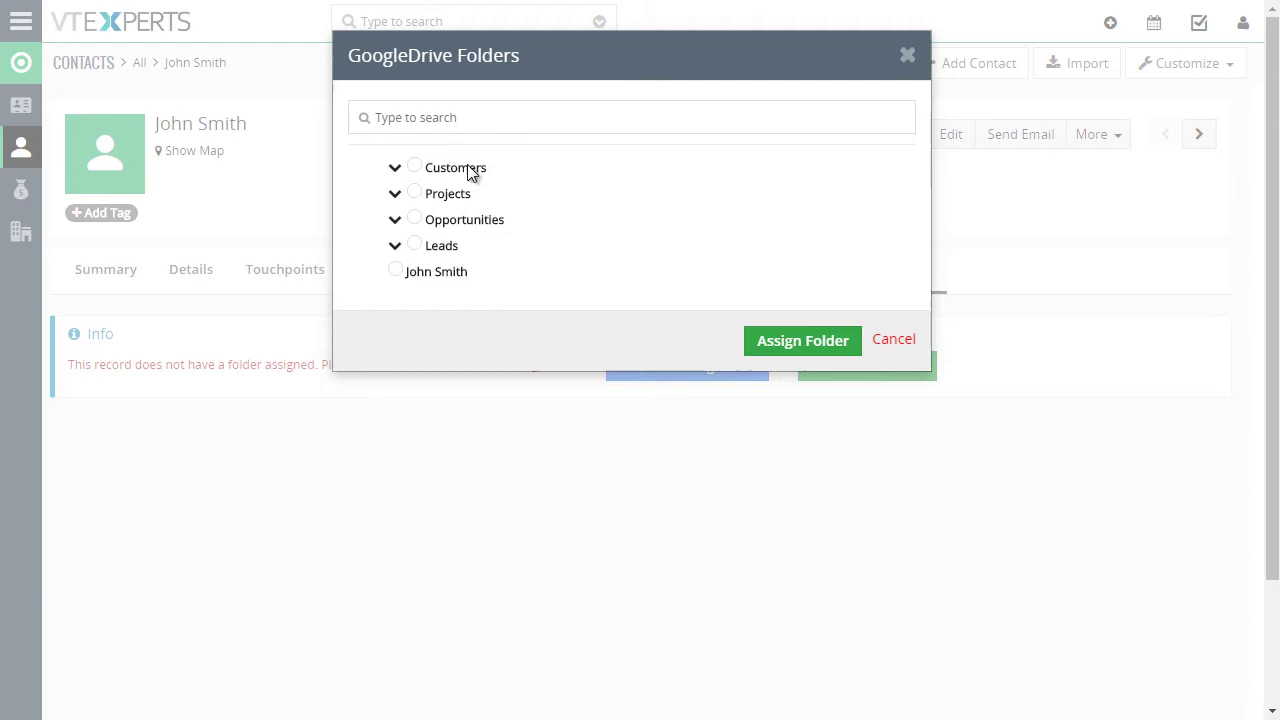
left_click(396, 169)
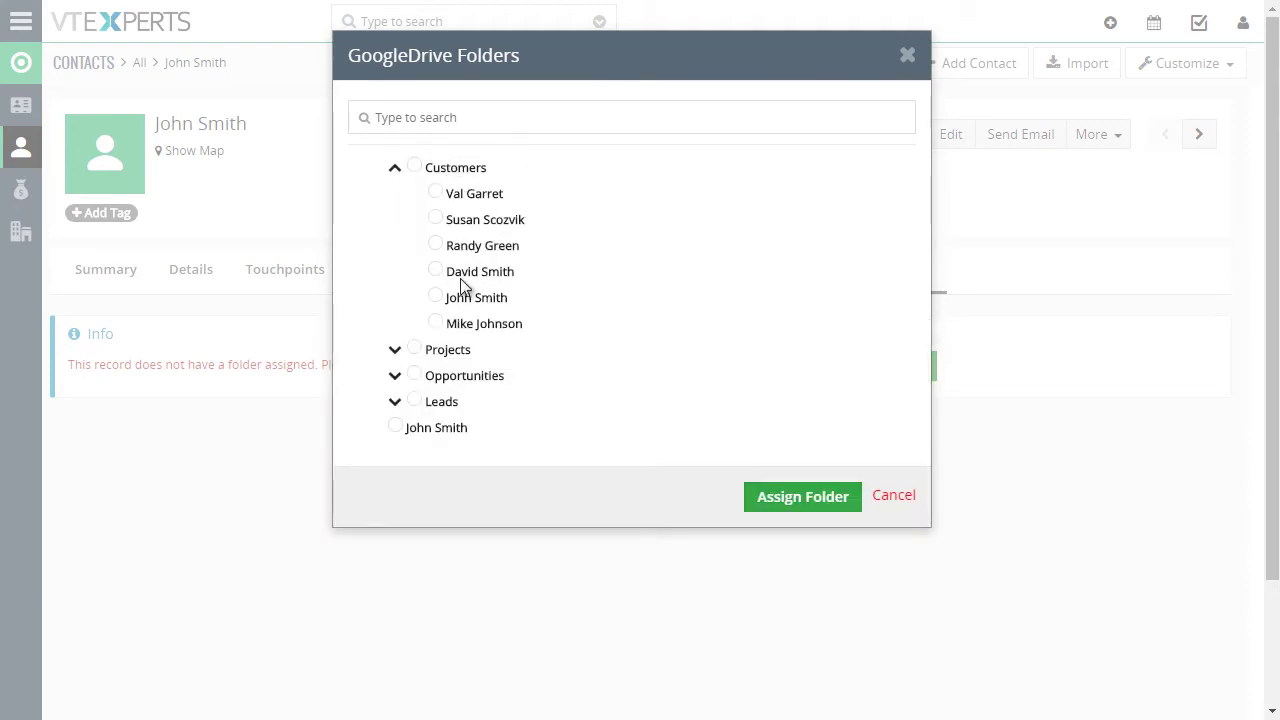
left_click(435, 298)
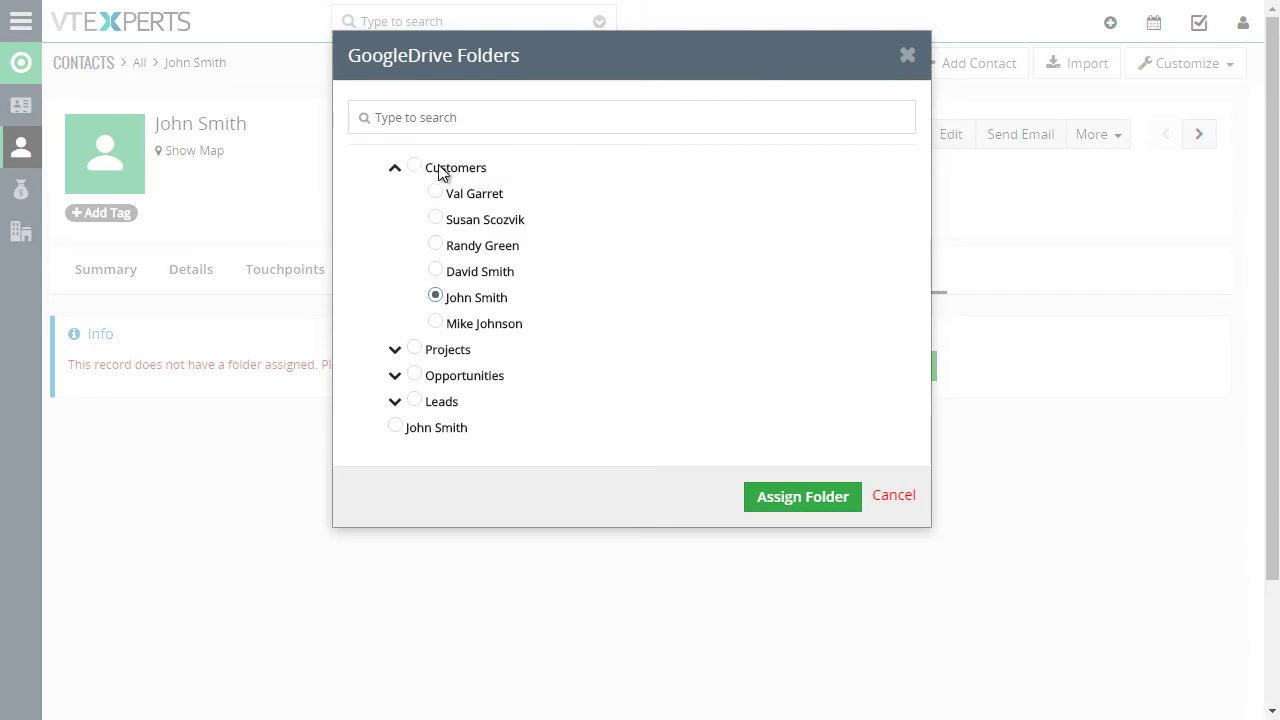
left_click(772, 497)
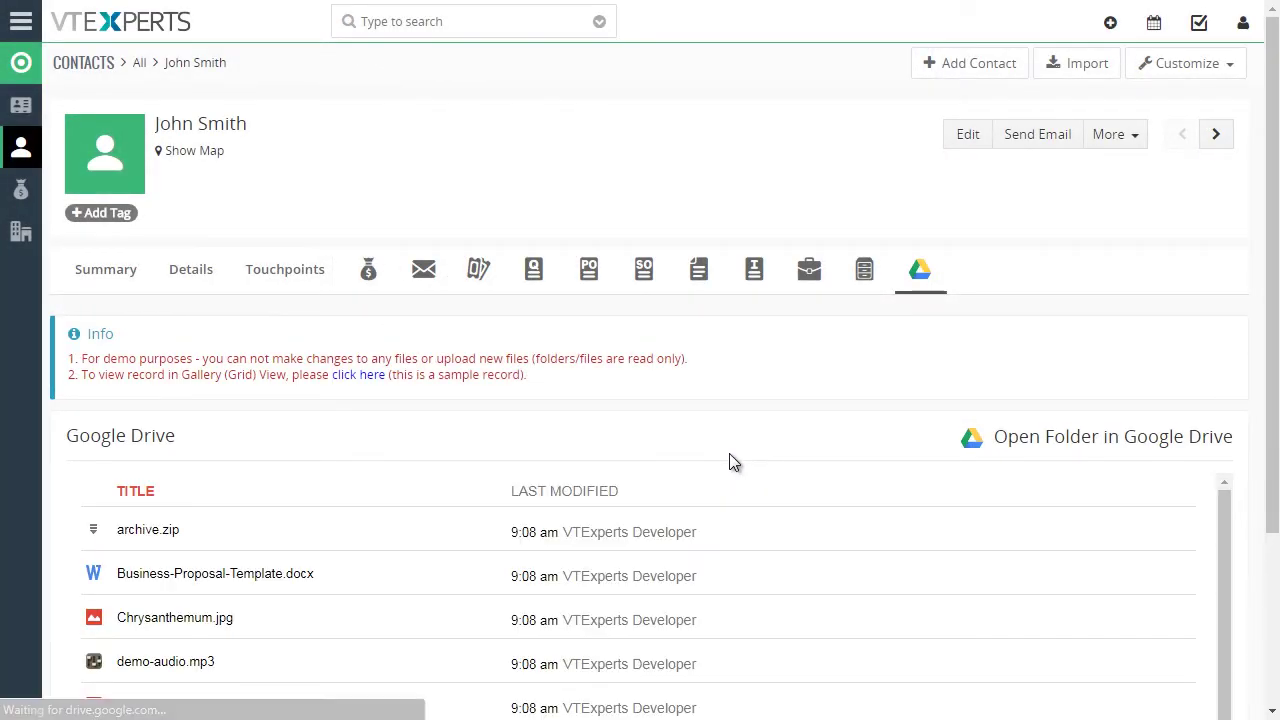
Browse the contact's linked Drive file list and open Proposal.xlsx in Google Sheets
scroll(768, 405, "down", 2)
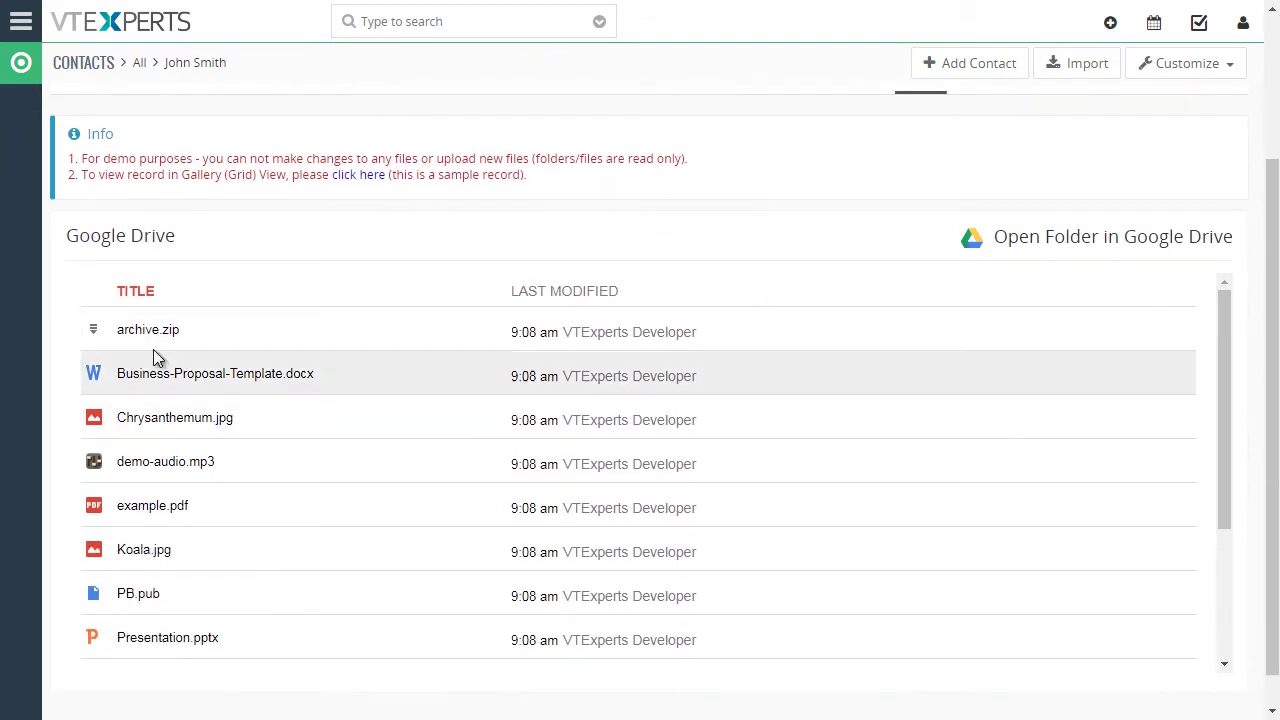
scroll(780, 250, "up", 1)
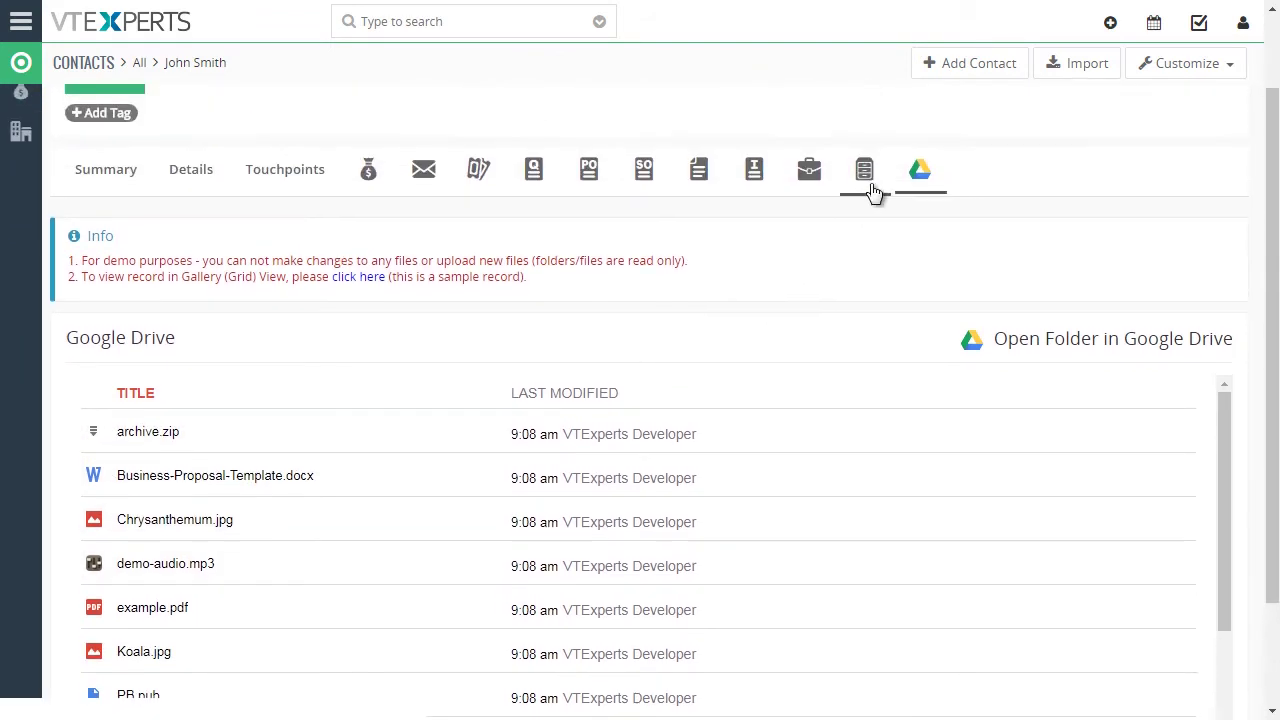
scroll(1150, 367, "down", 2)
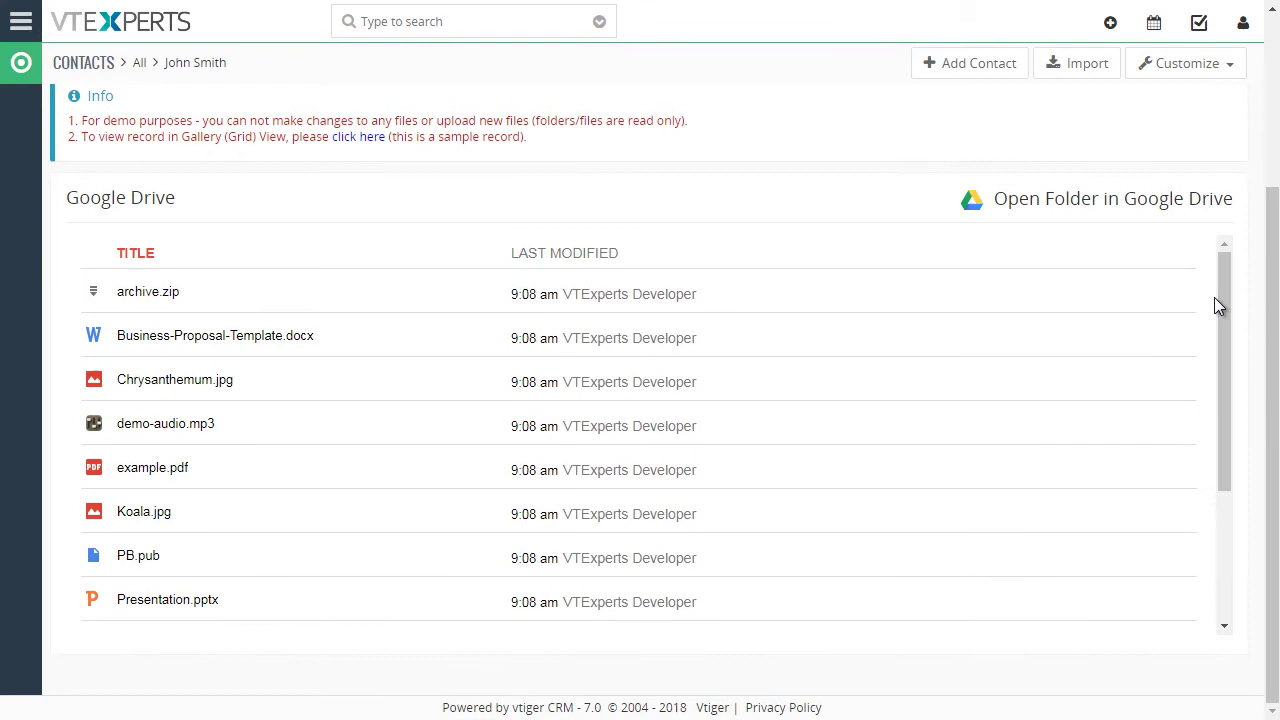
left_click_drag(1221, 293, 1231, 391)
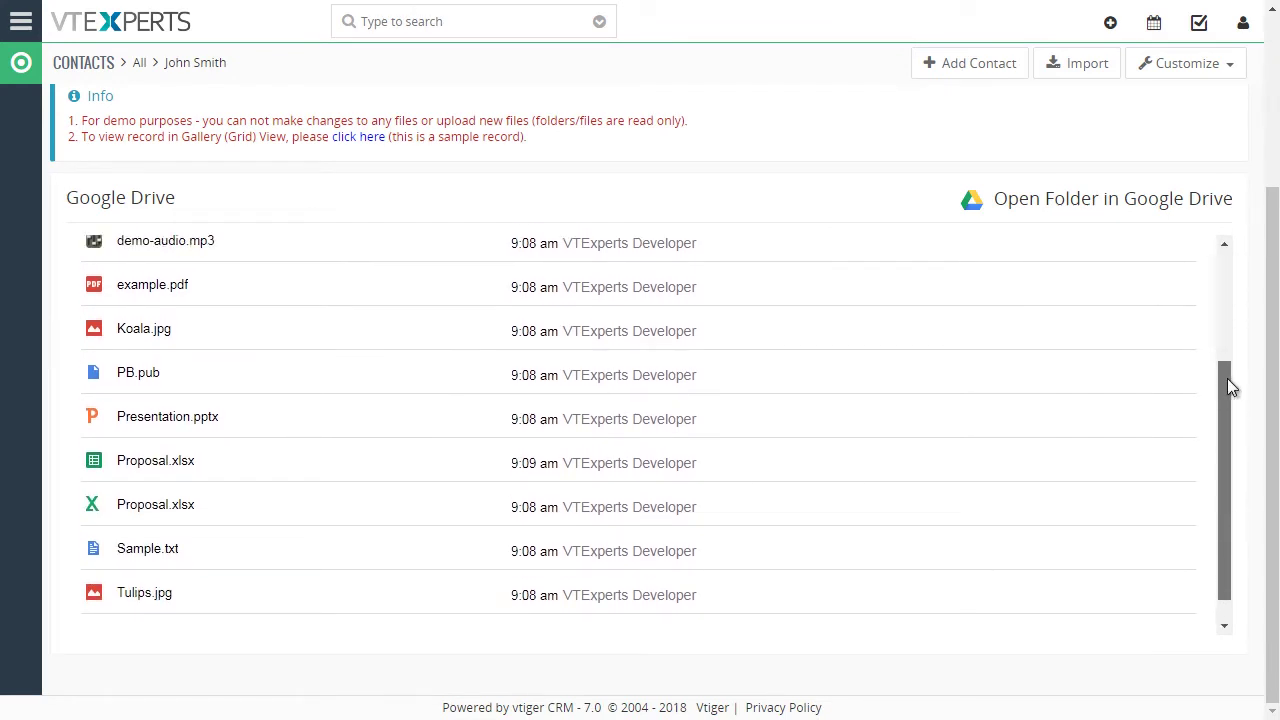
scroll(718, 440, "up", 3)
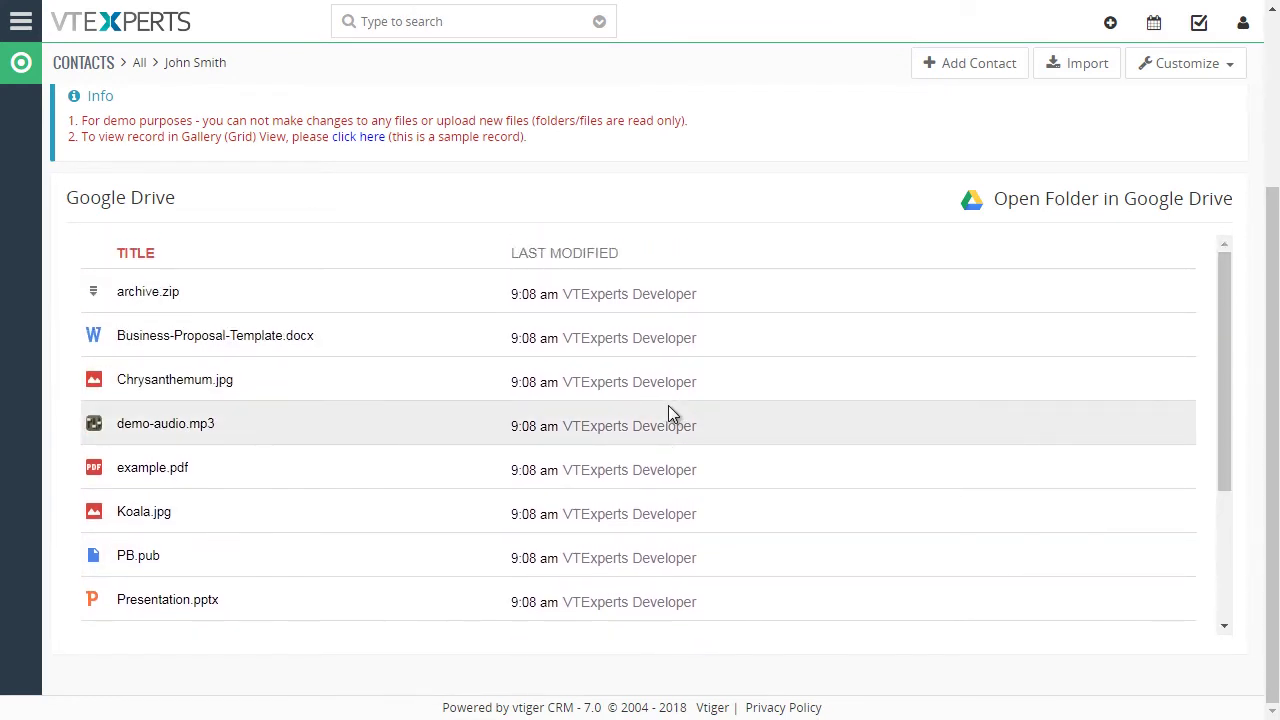
scroll(560, 410, "down", 2)
scroll(450, 400, "up", 2)
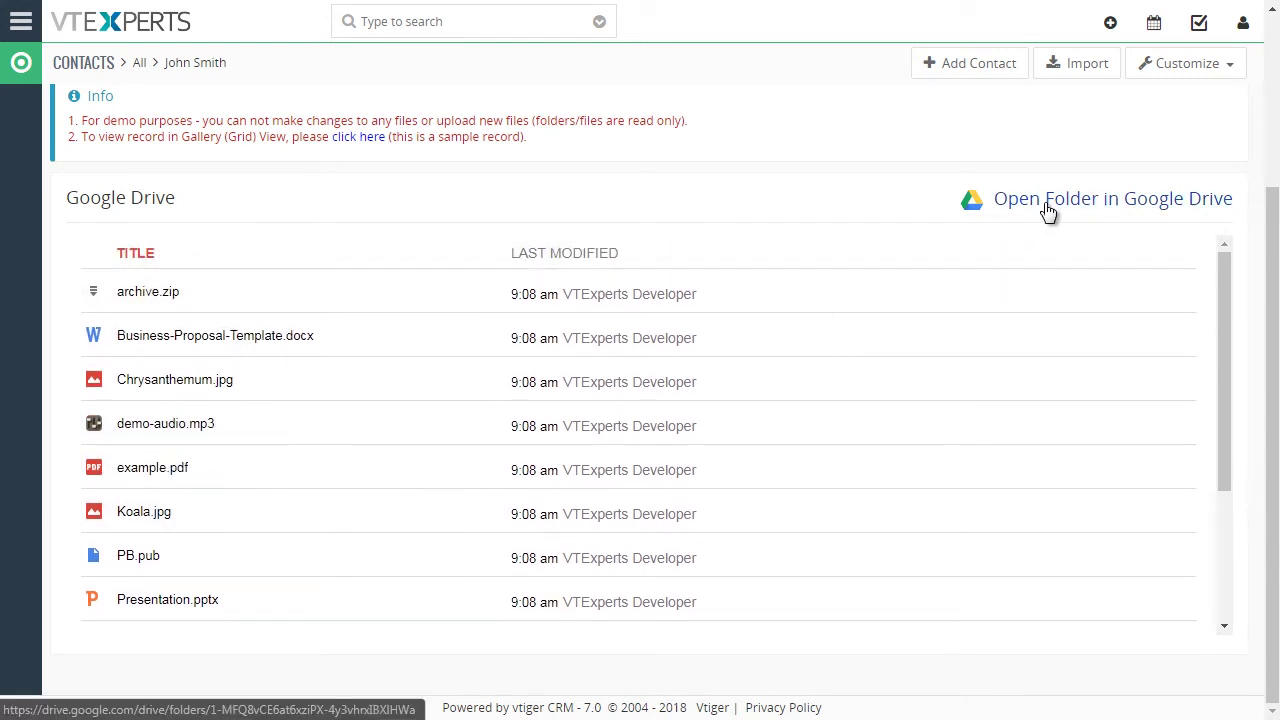
scroll(440, 350, "down", 2)
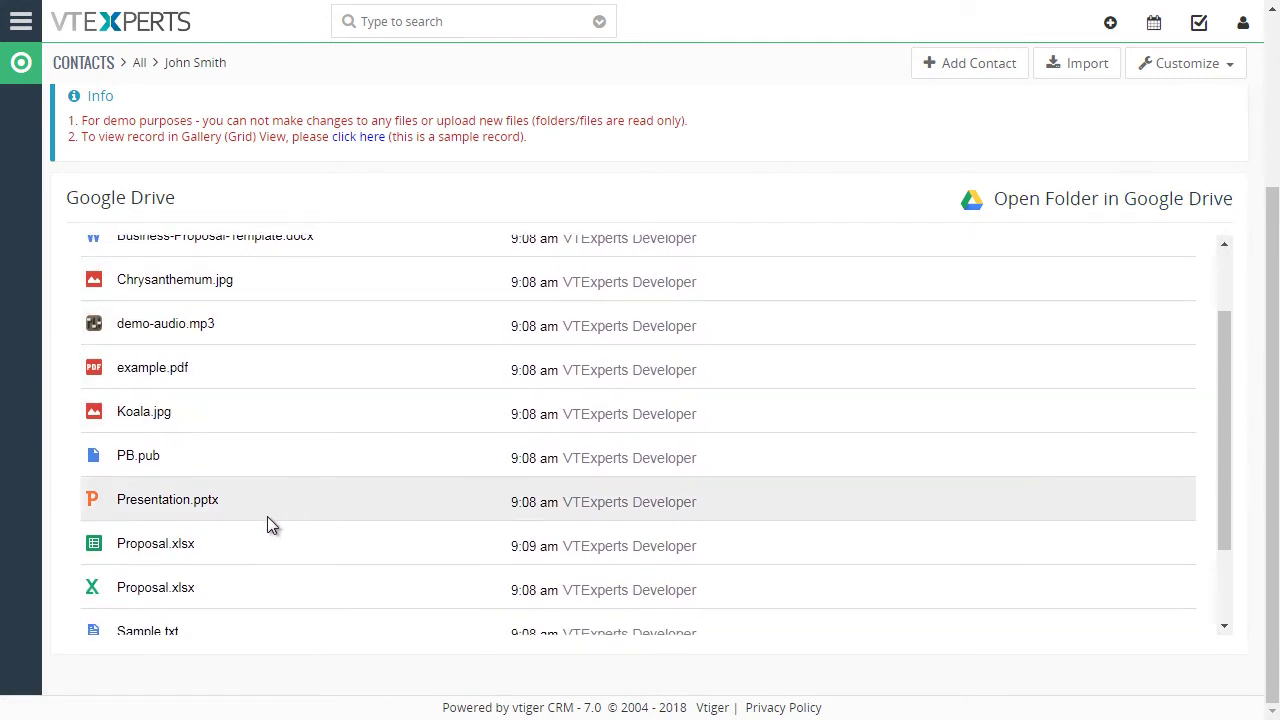
left_click(170, 547)
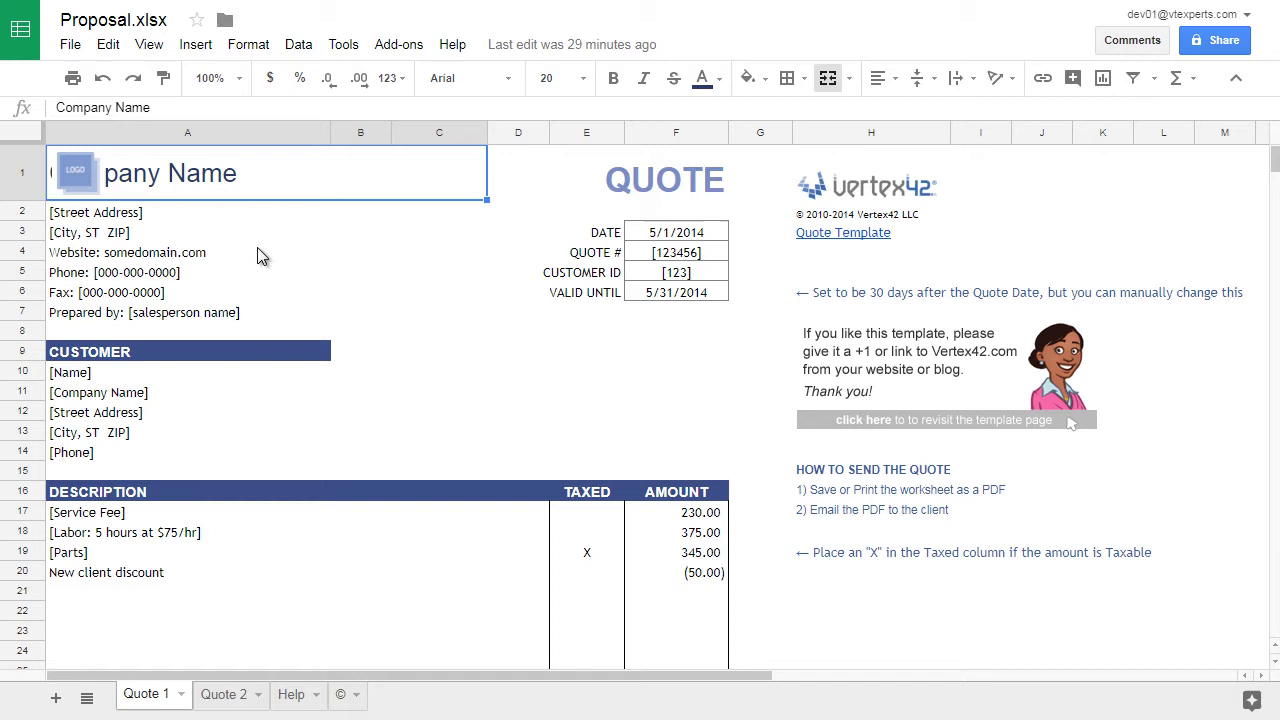
Append ' TEST' to the phone line in cell A5 of the Proposal quote
double_click(219, 272)
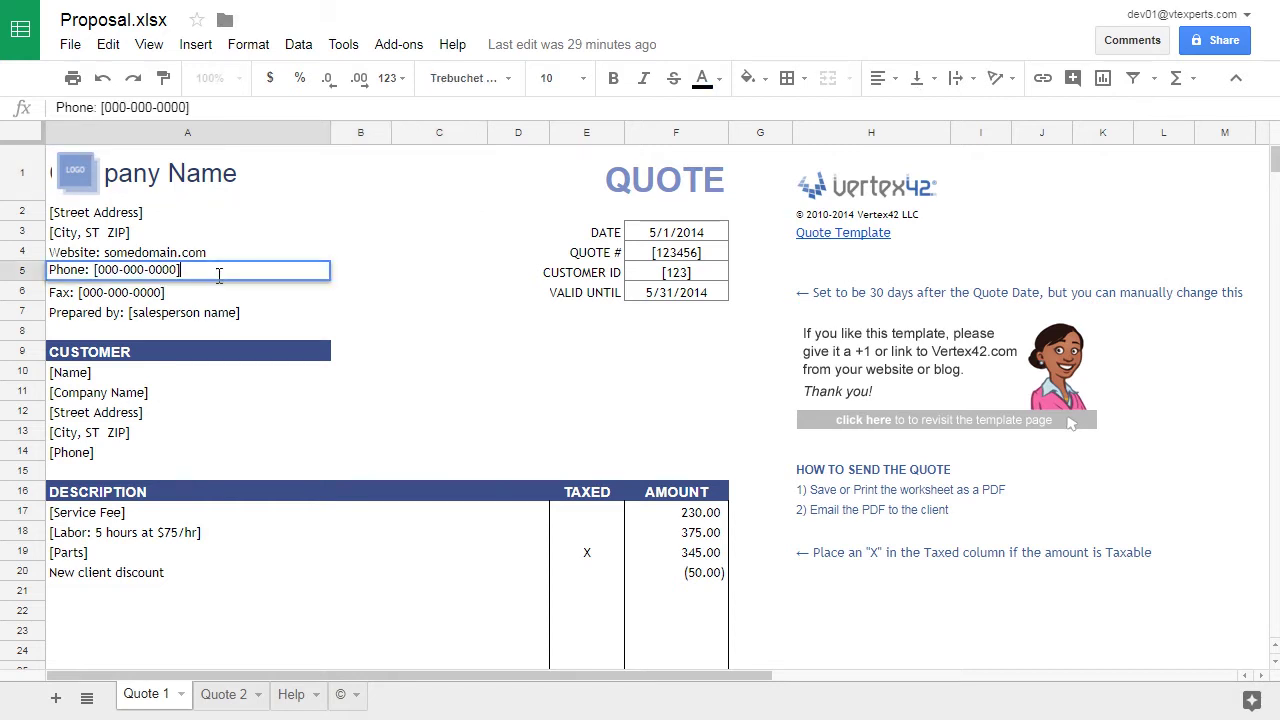
left_click(201, 329)
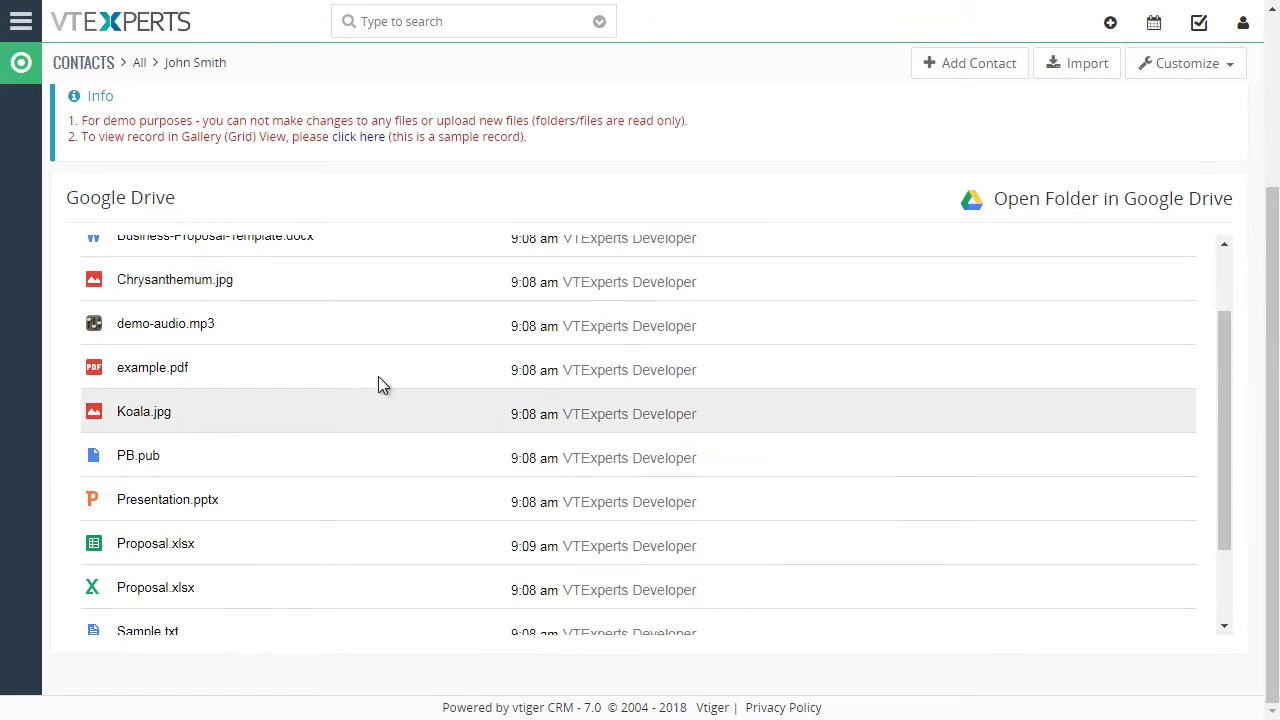
scroll(400, 388, "up", 2)
scroll(330, 470, "down", 2)
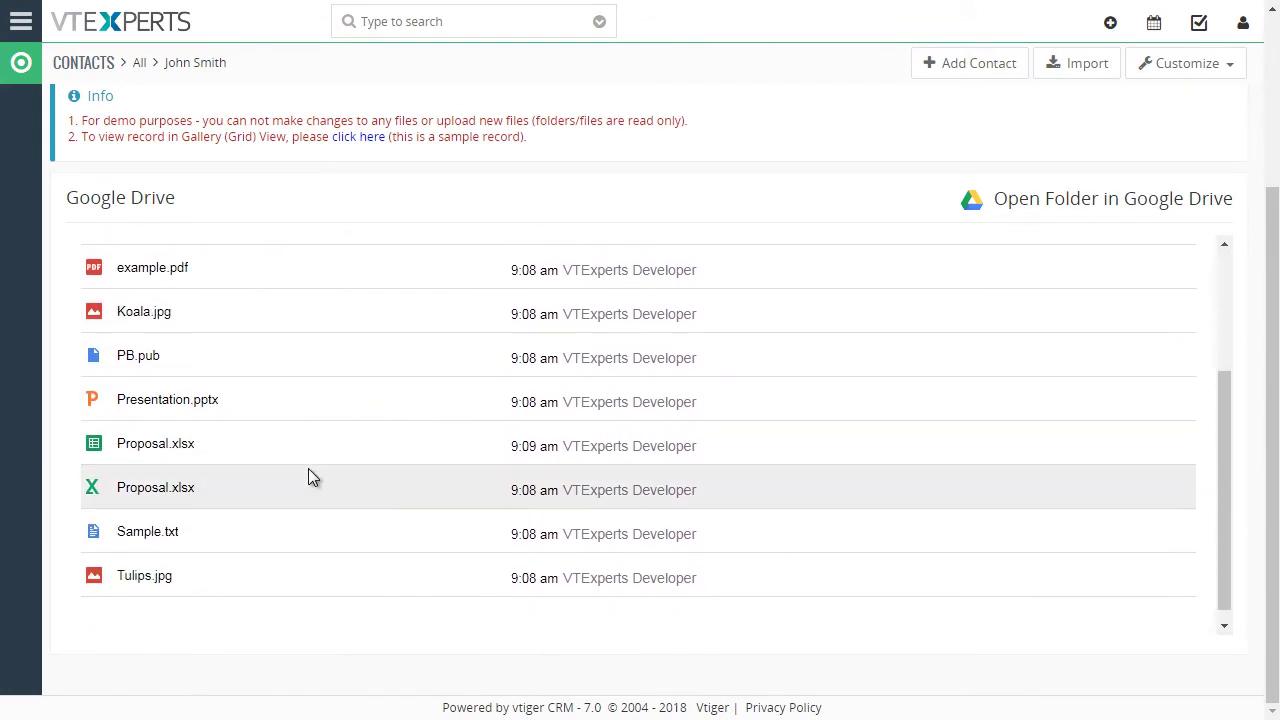
scroll(396, 507, "up", 2)
scroll(510, 480, "up", 1)
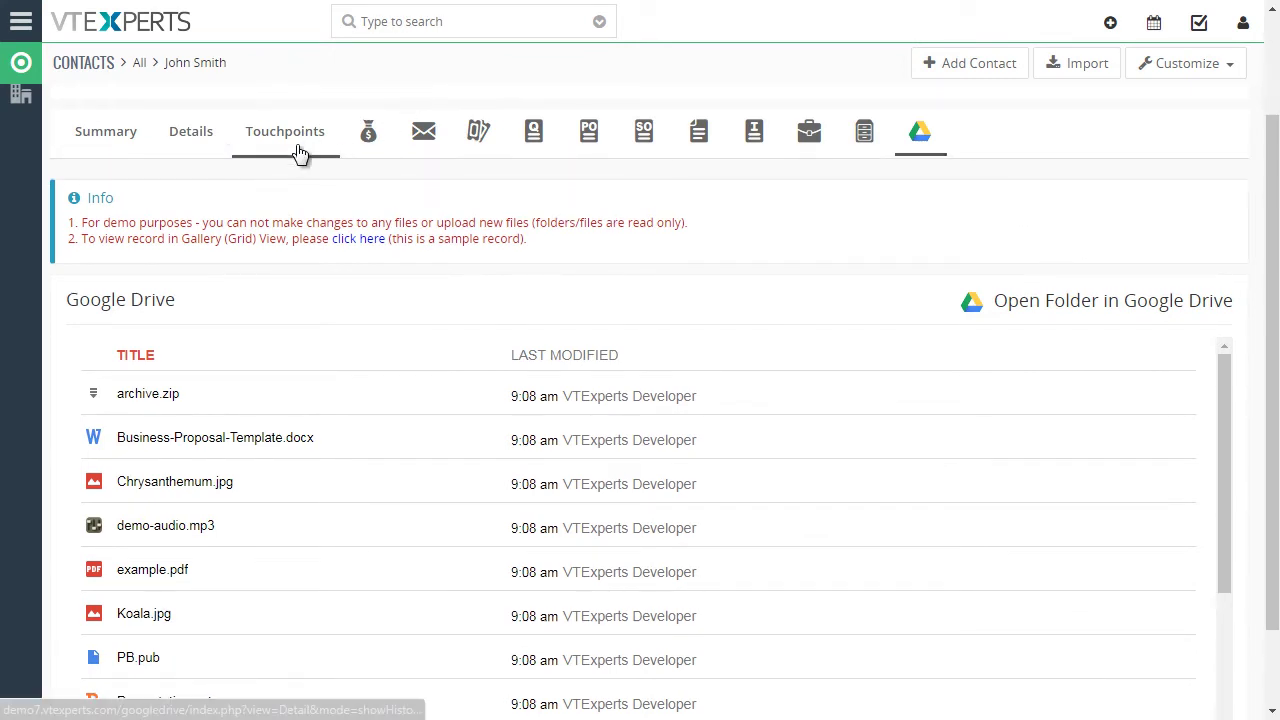
scroll(290, 140, "up", 2)
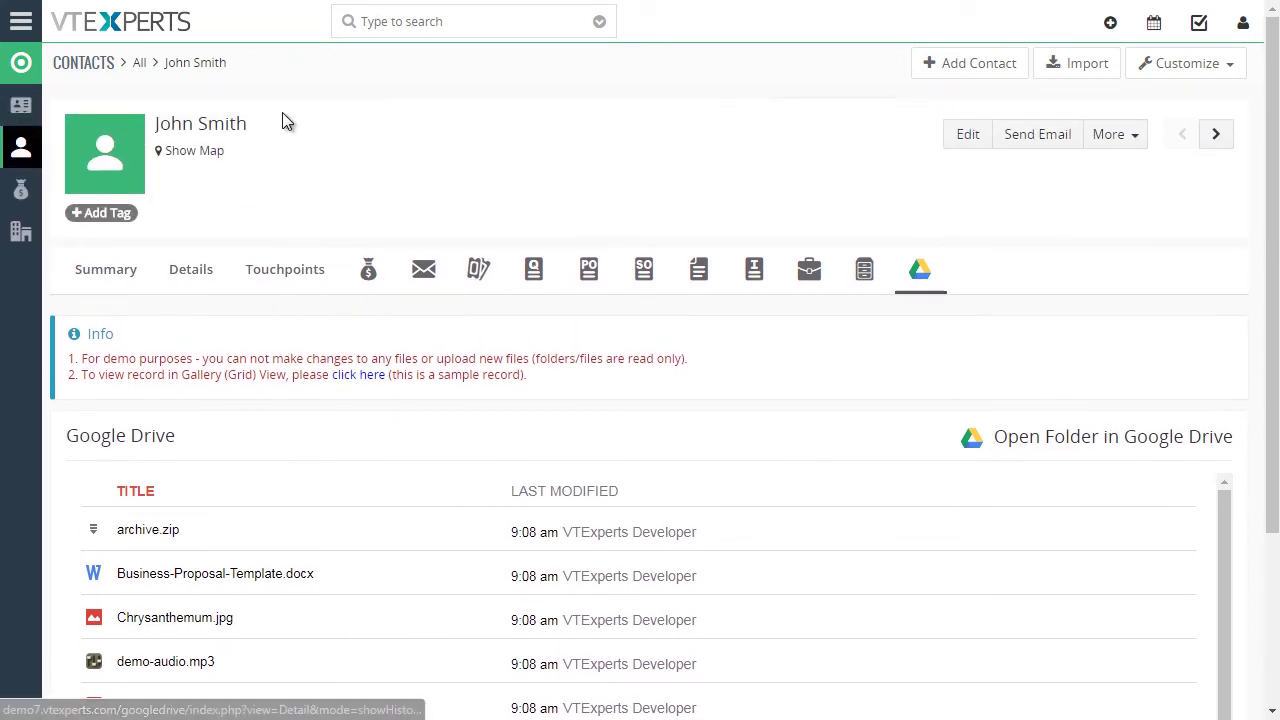
Open the New Roof project from Projects and browse its Google Drive folders and files list
left_click(21, 21)
mouse_move(86, 194)
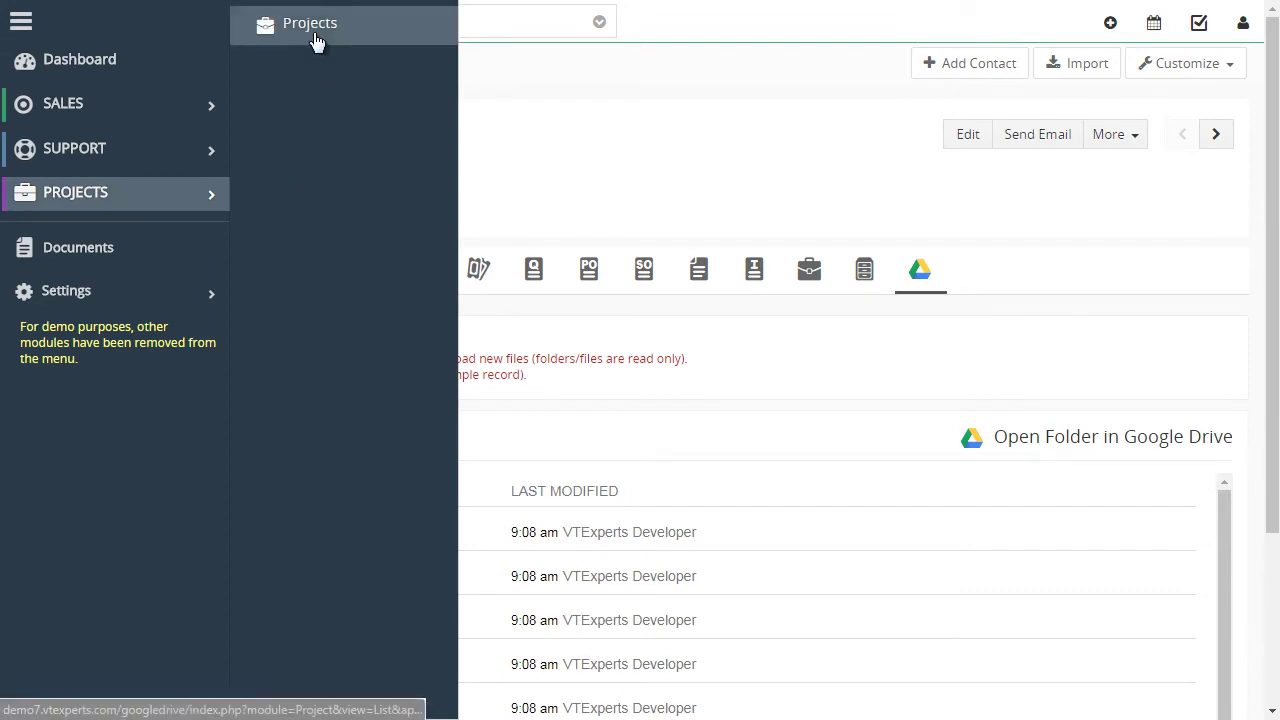
left_click(314, 30)
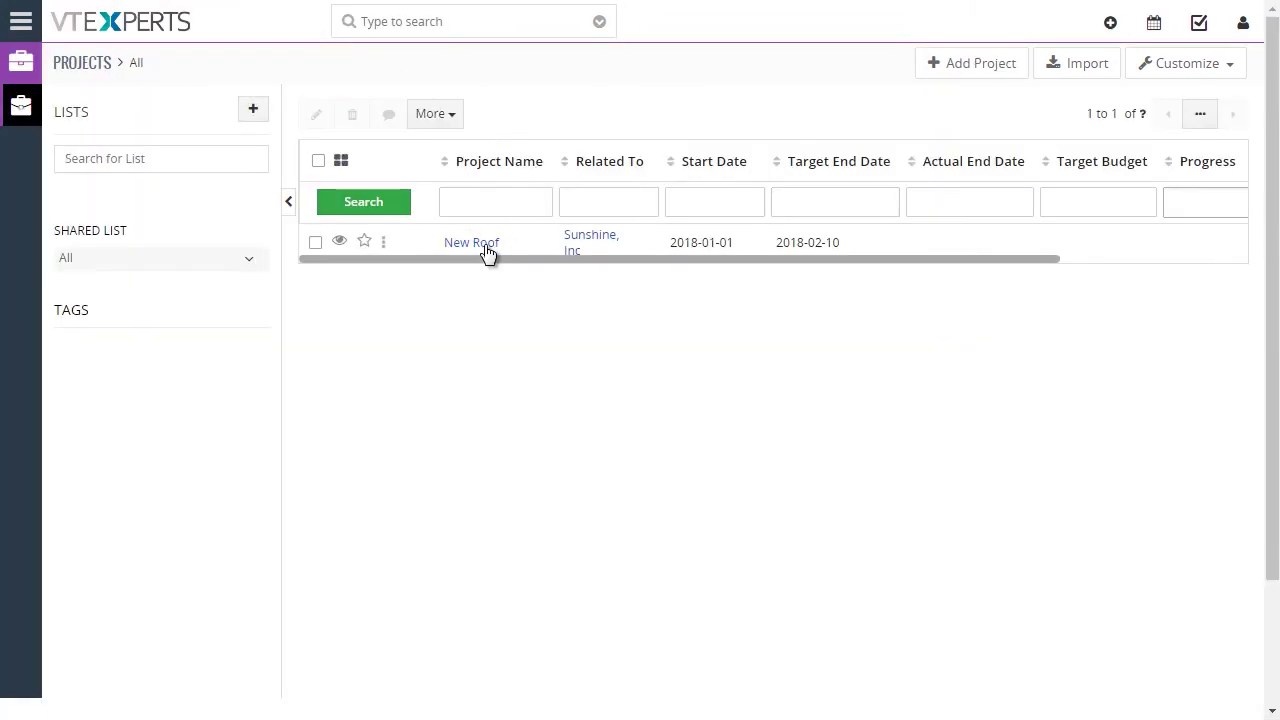
left_click(493, 243)
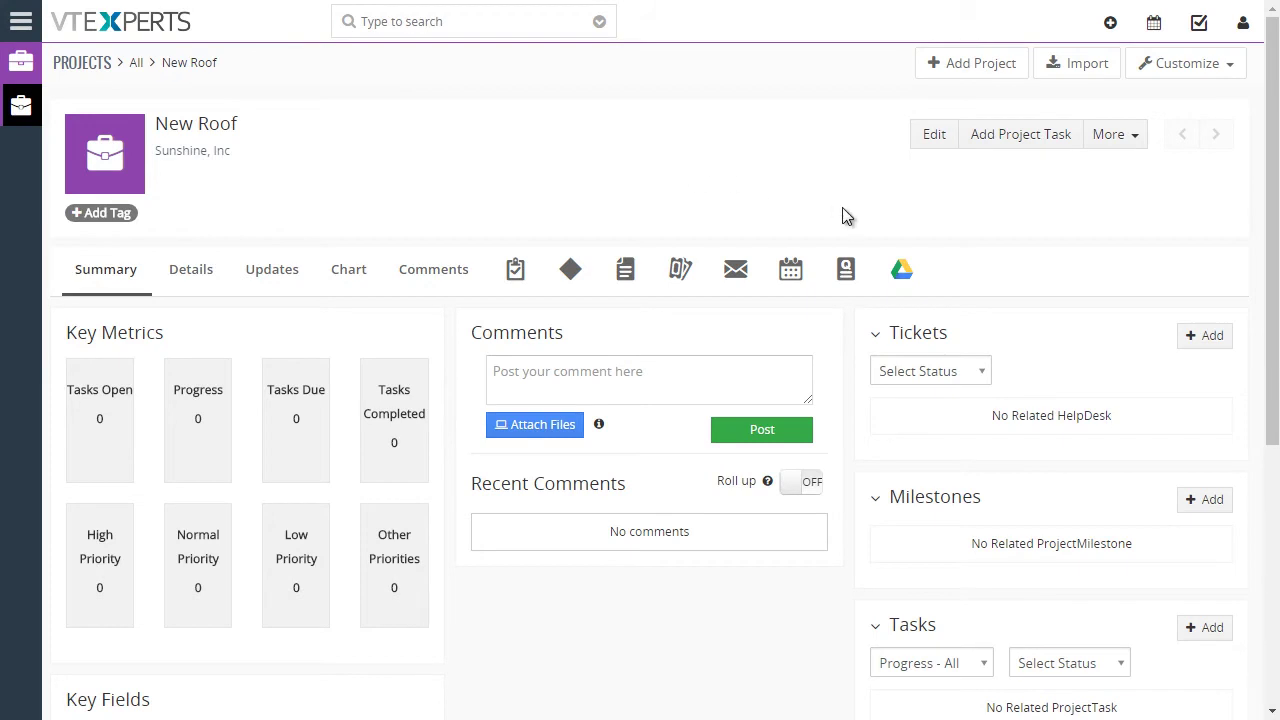
left_click(905, 280)
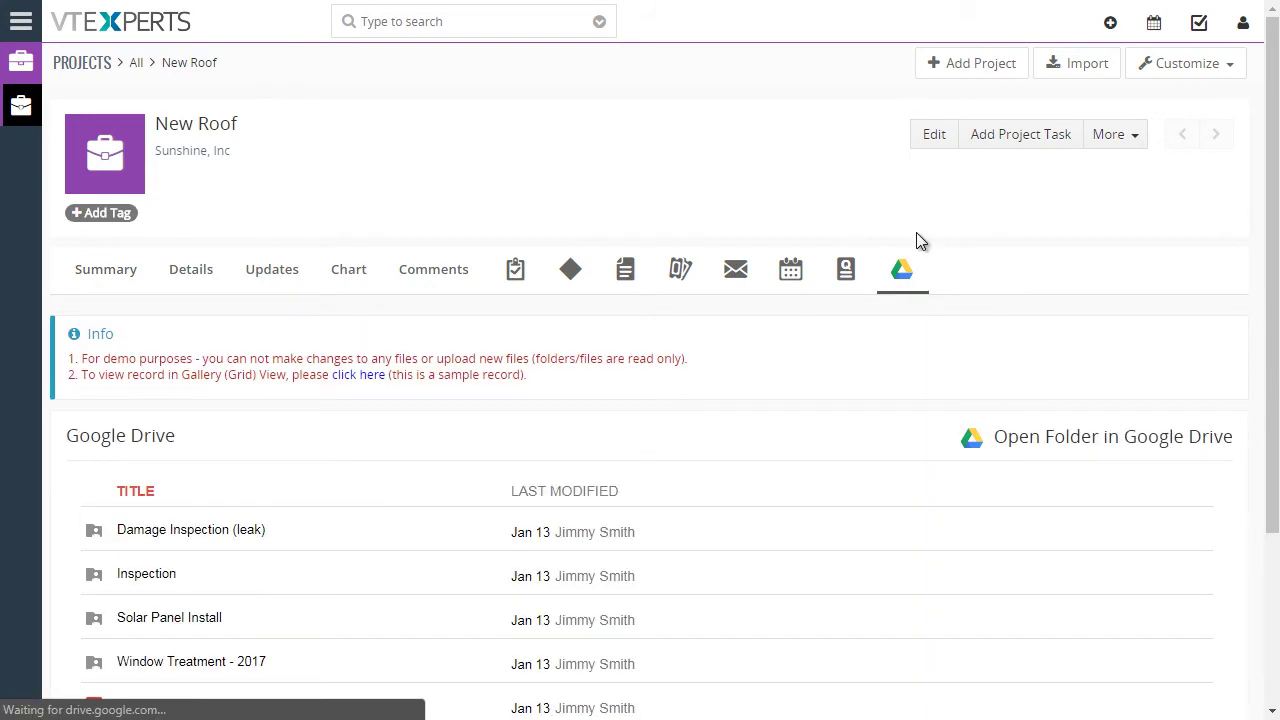
scroll(916, 182, "down", 2)
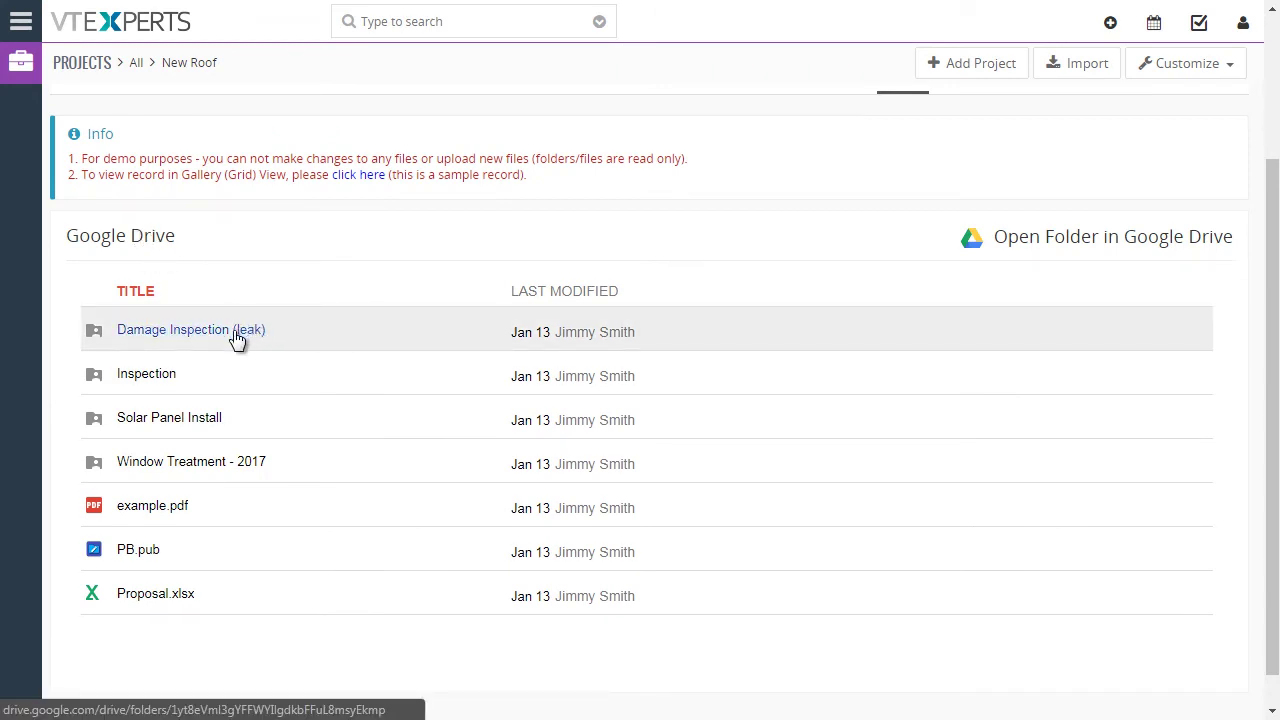
left_click(224, 412)
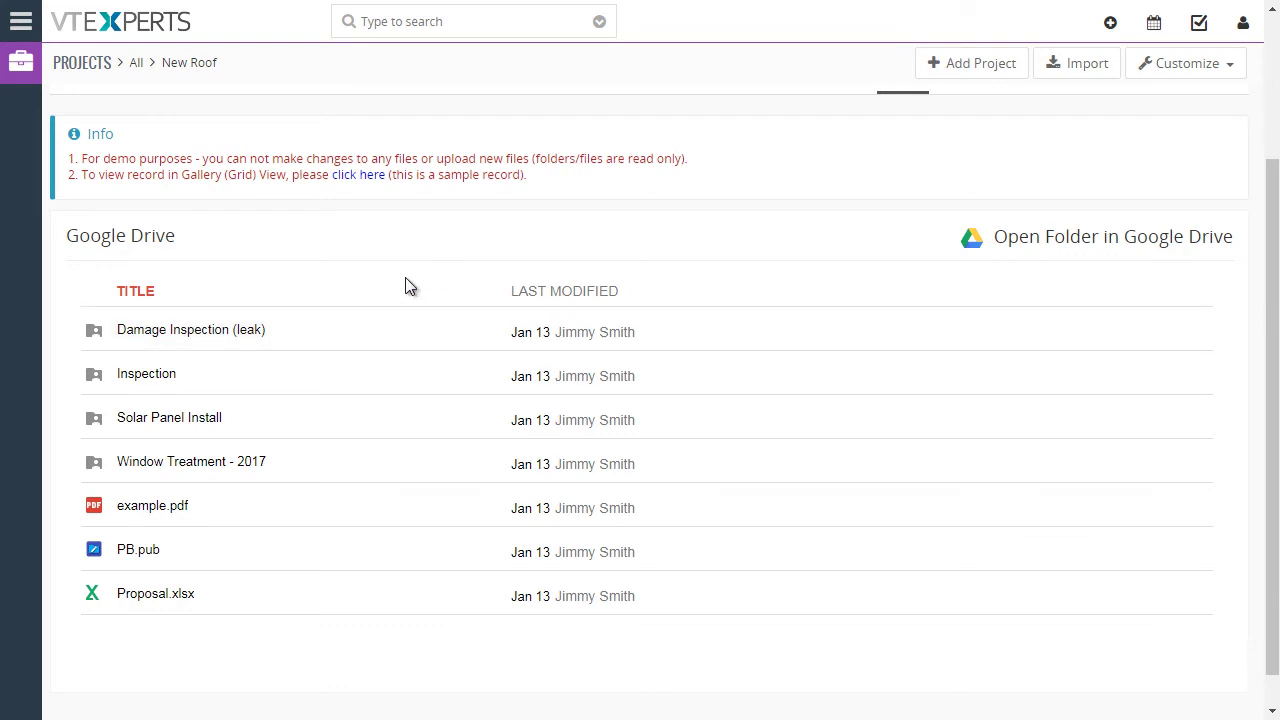
scroll(420, 289, "up", 1)
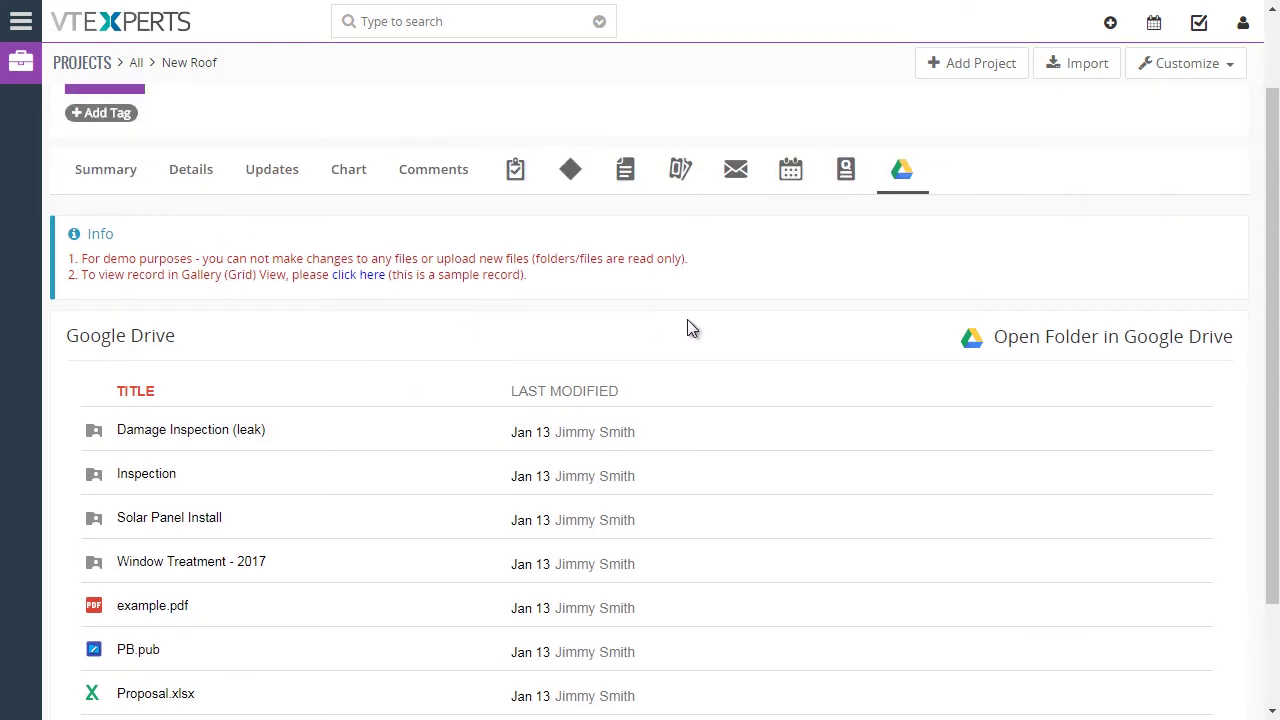
Bring up the main navigation menu again after briefly dismissing it and scrolling the page
left_click(21, 21)
mouse_move(120, 126)
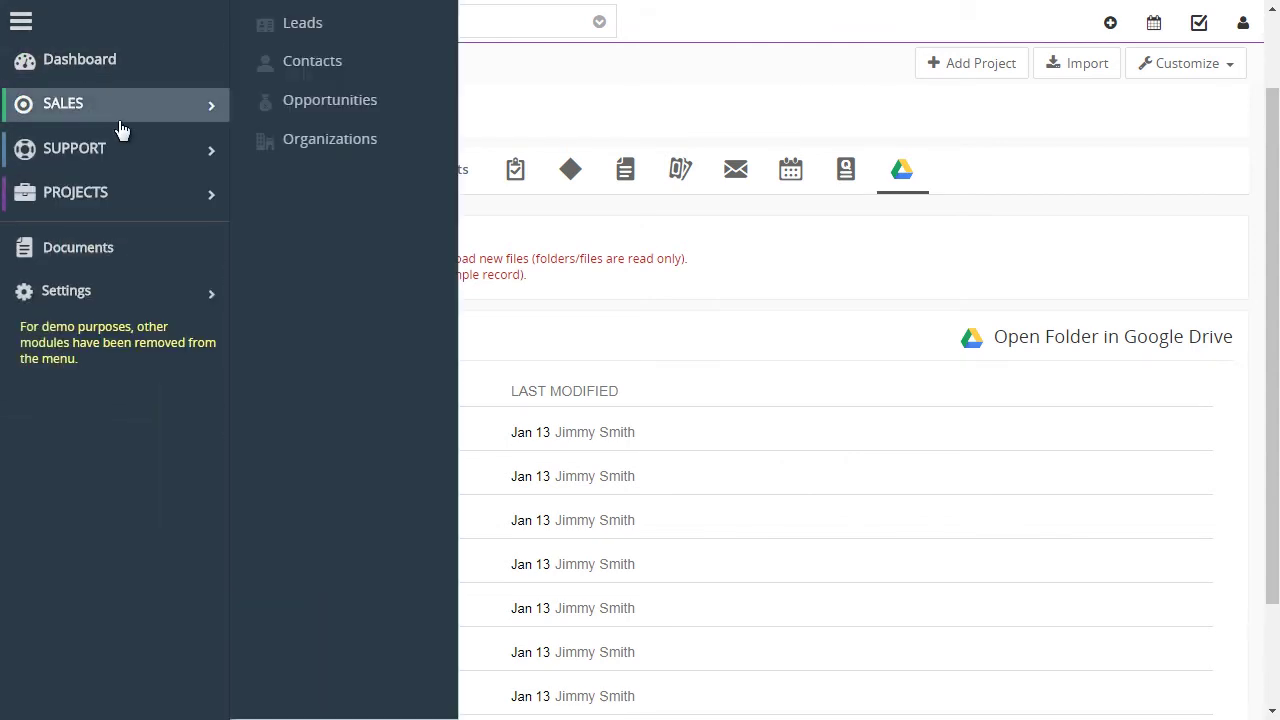
left_click(604, 338)
scroll(235, 401, "down", 1)
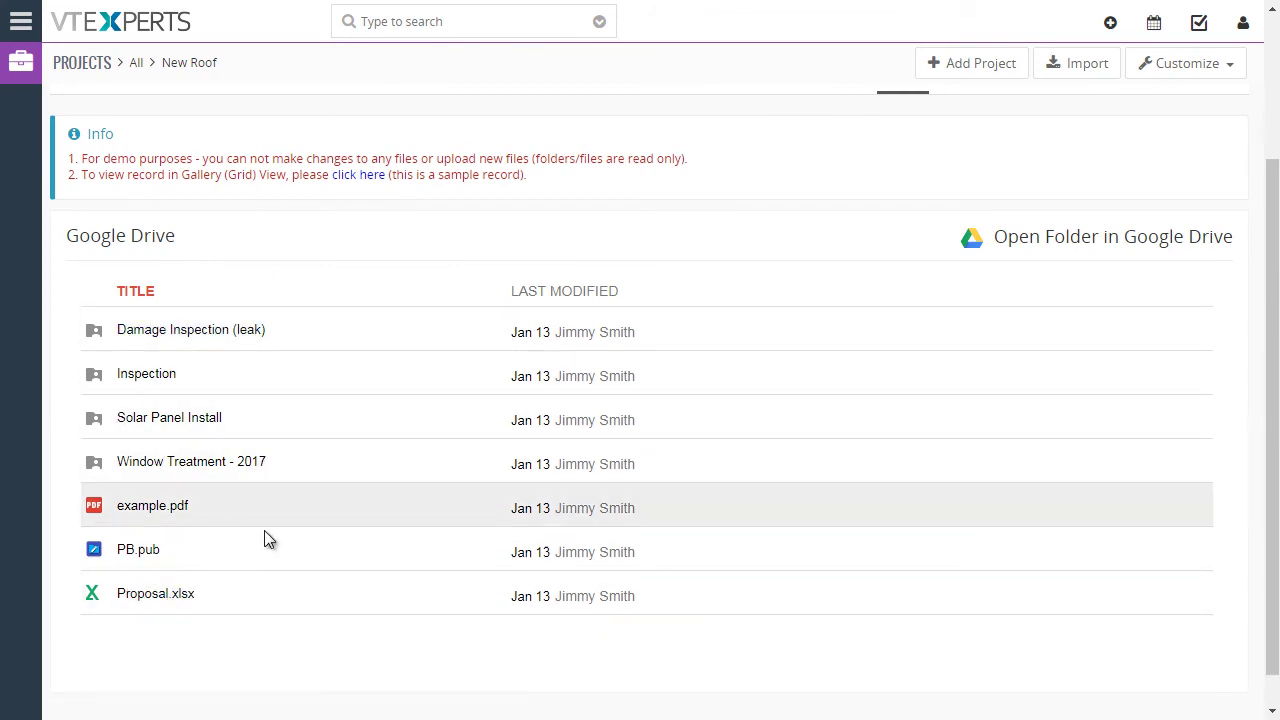
scroll(234, 446, "up", 2)
left_click(21, 21)
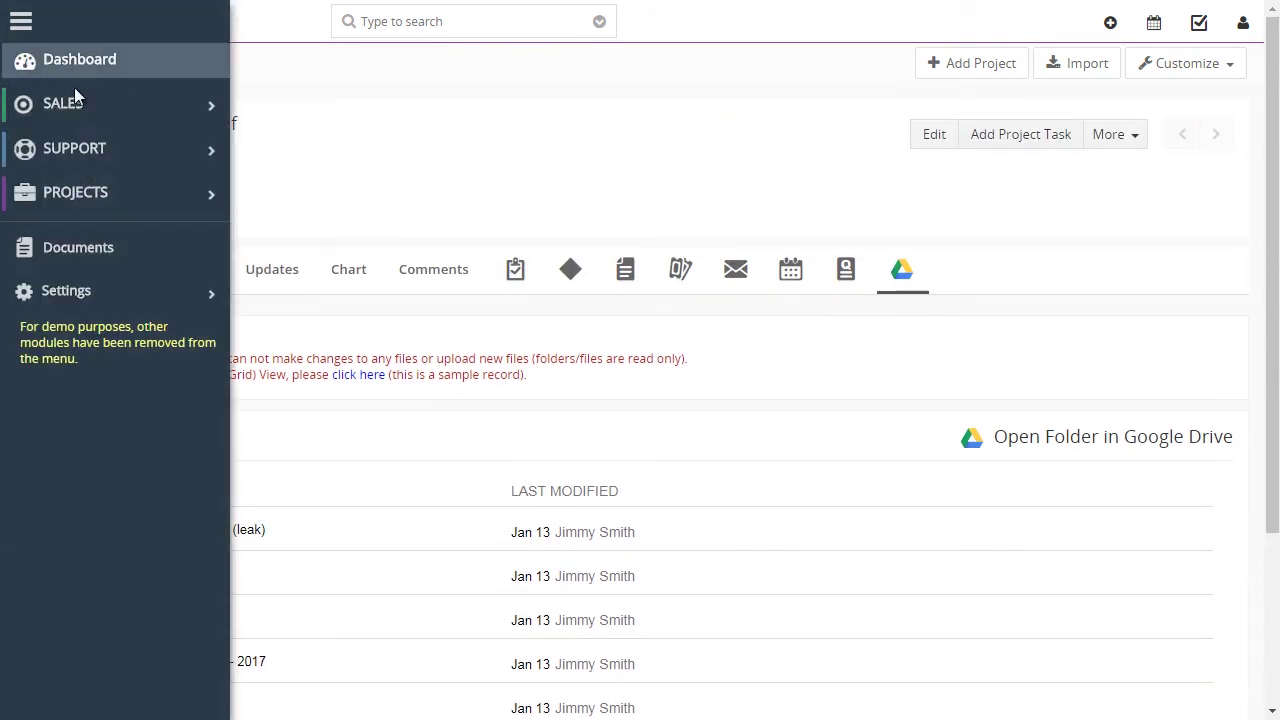
Go to Sales > Leads, open the lead's record, and browse its Google Drive image thumbnails
mouse_move(76, 97)
left_click(270, 22)
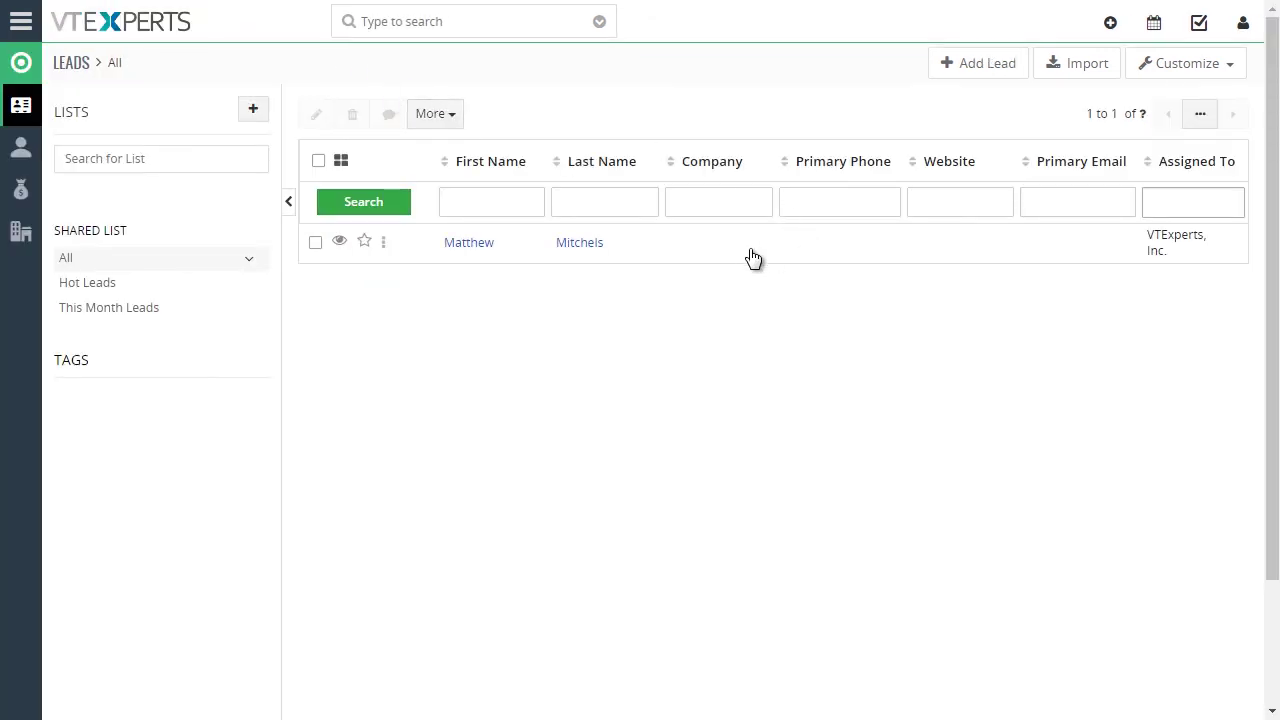
left_click(581, 243)
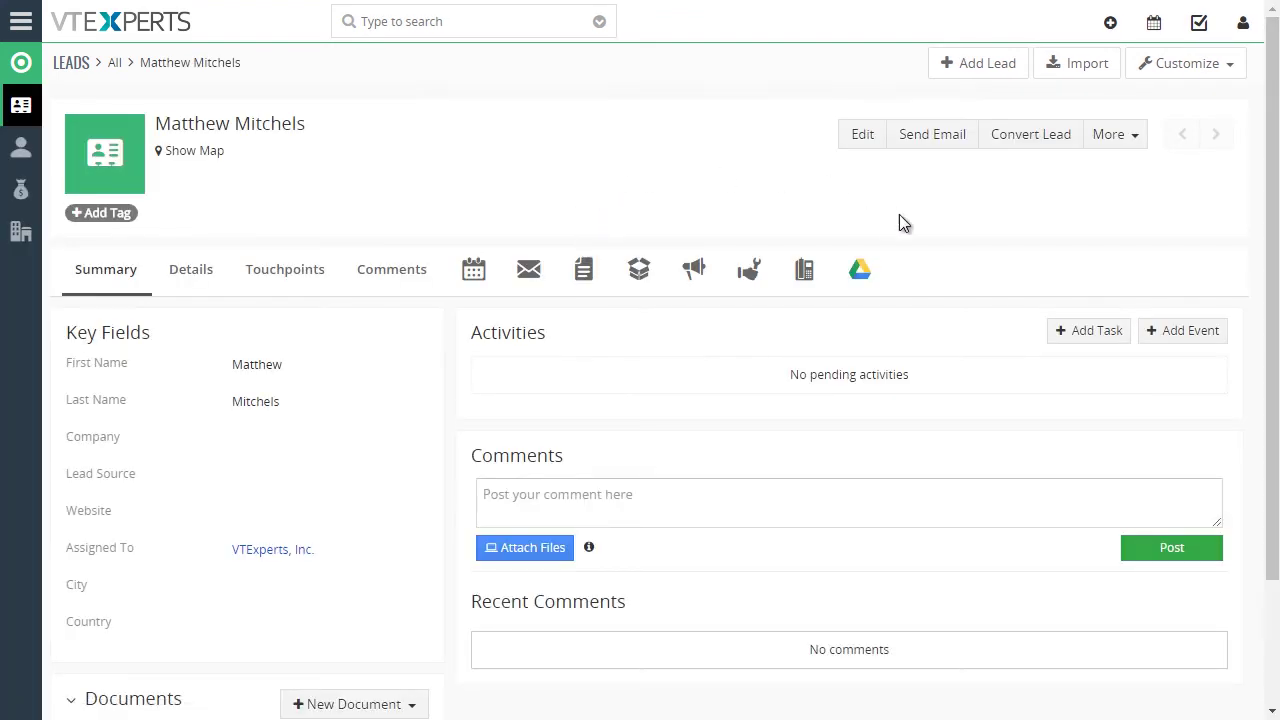
left_click(866, 268)
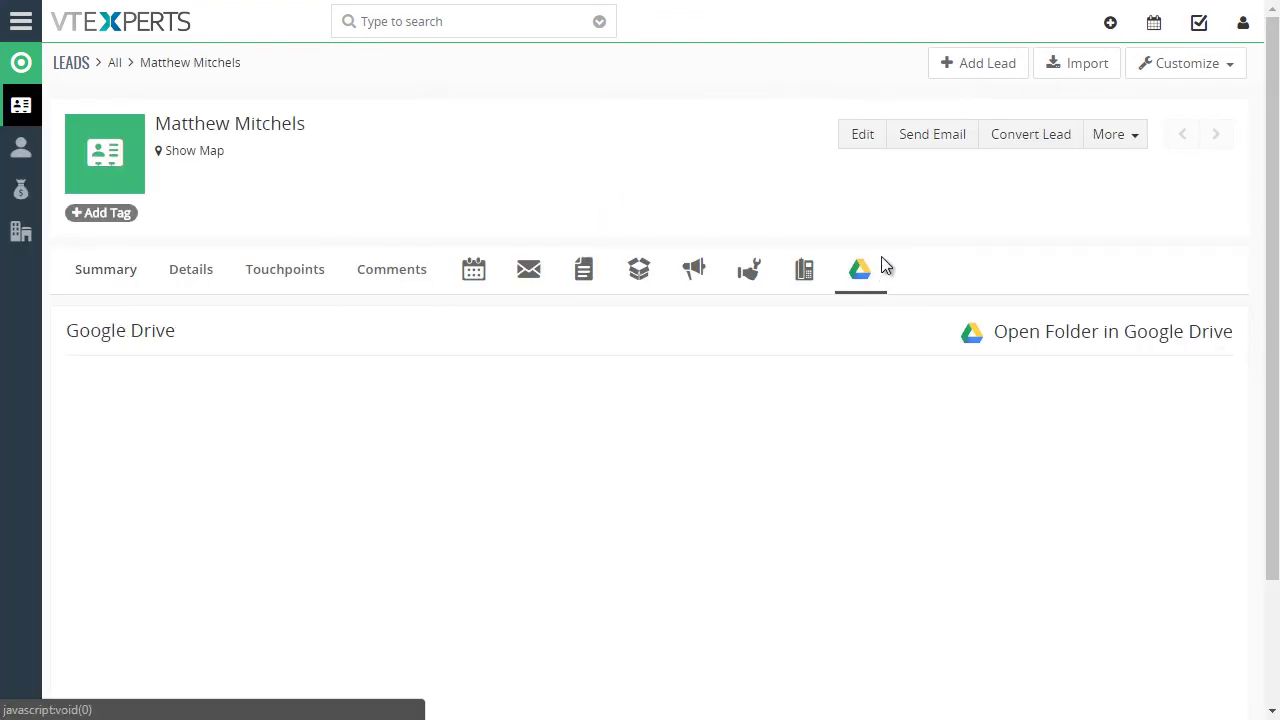
left_click_drag(1272, 150, 929, 277)
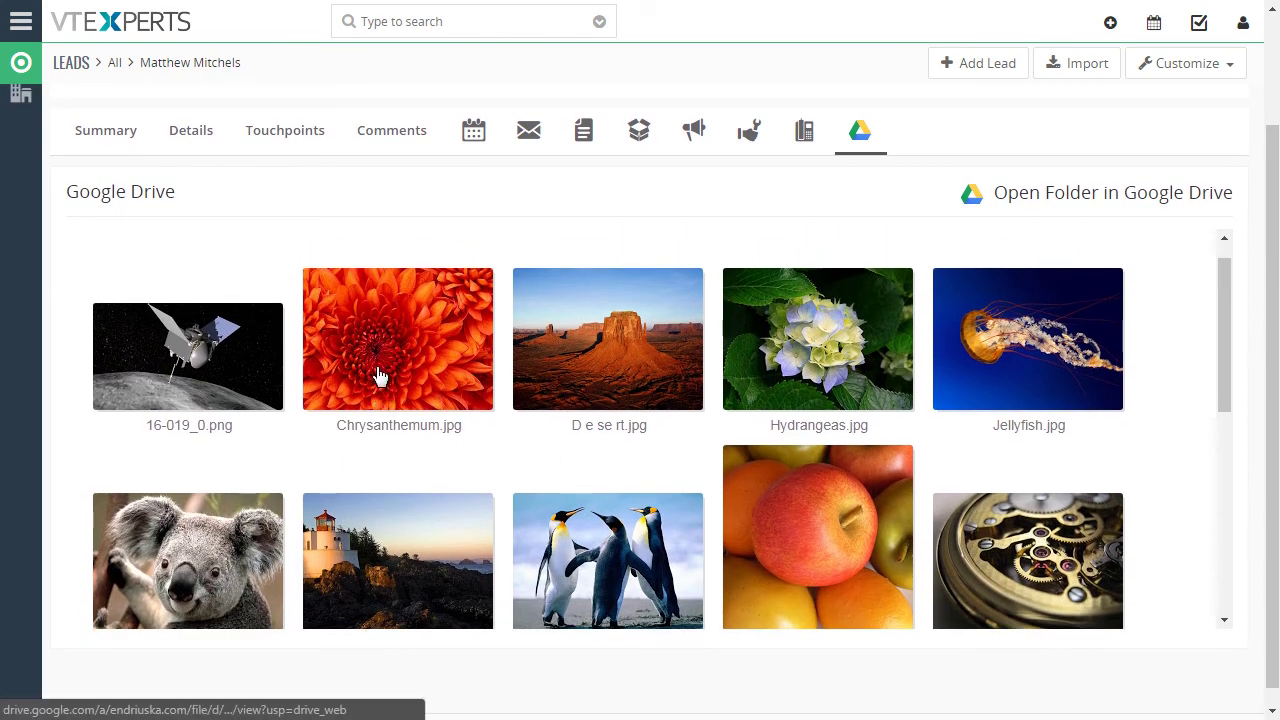
scroll(495, 400, "down", 4)
scroll(500, 380, "up", 3)
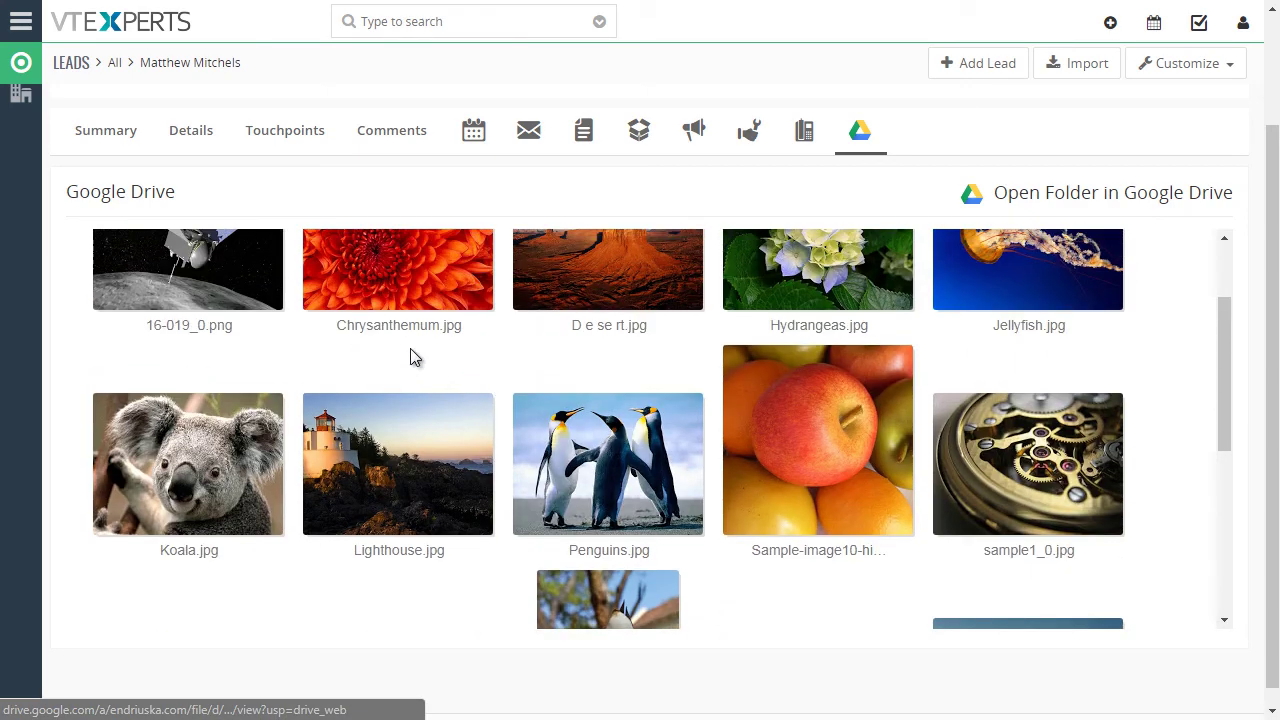
scroll(929, 379, "up", 5)
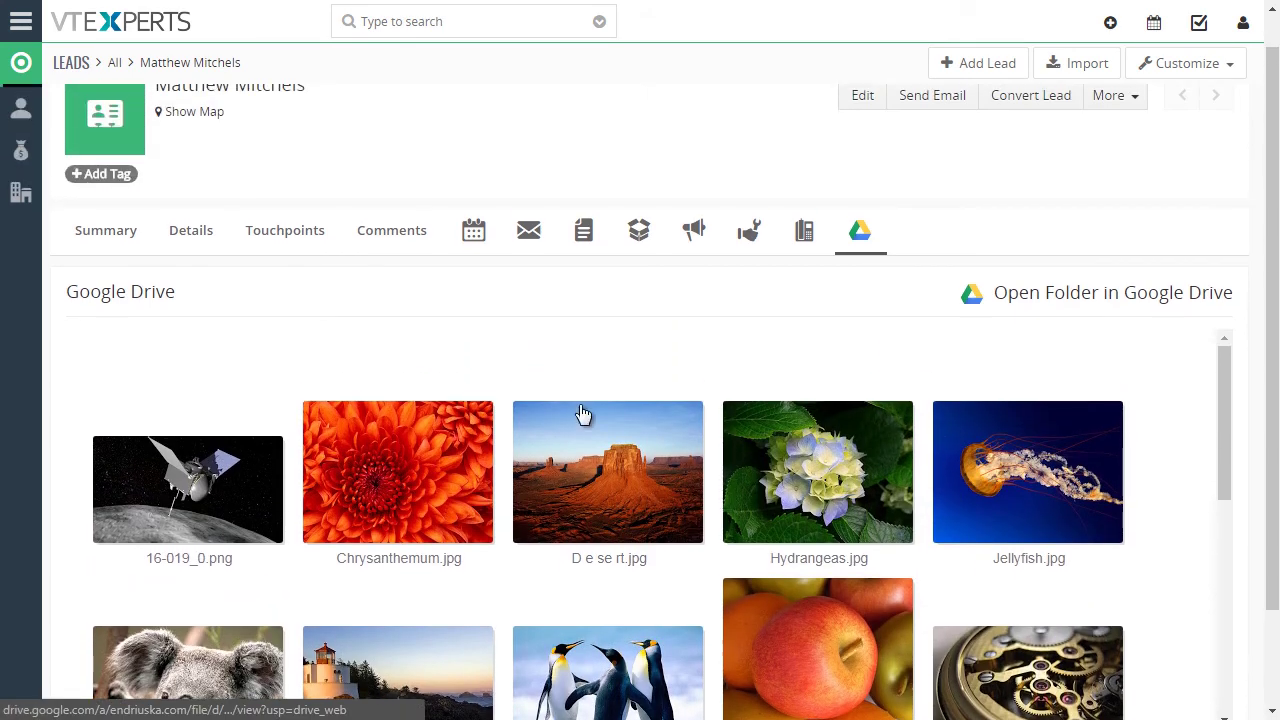
scroll(583, 414, "down", 6)
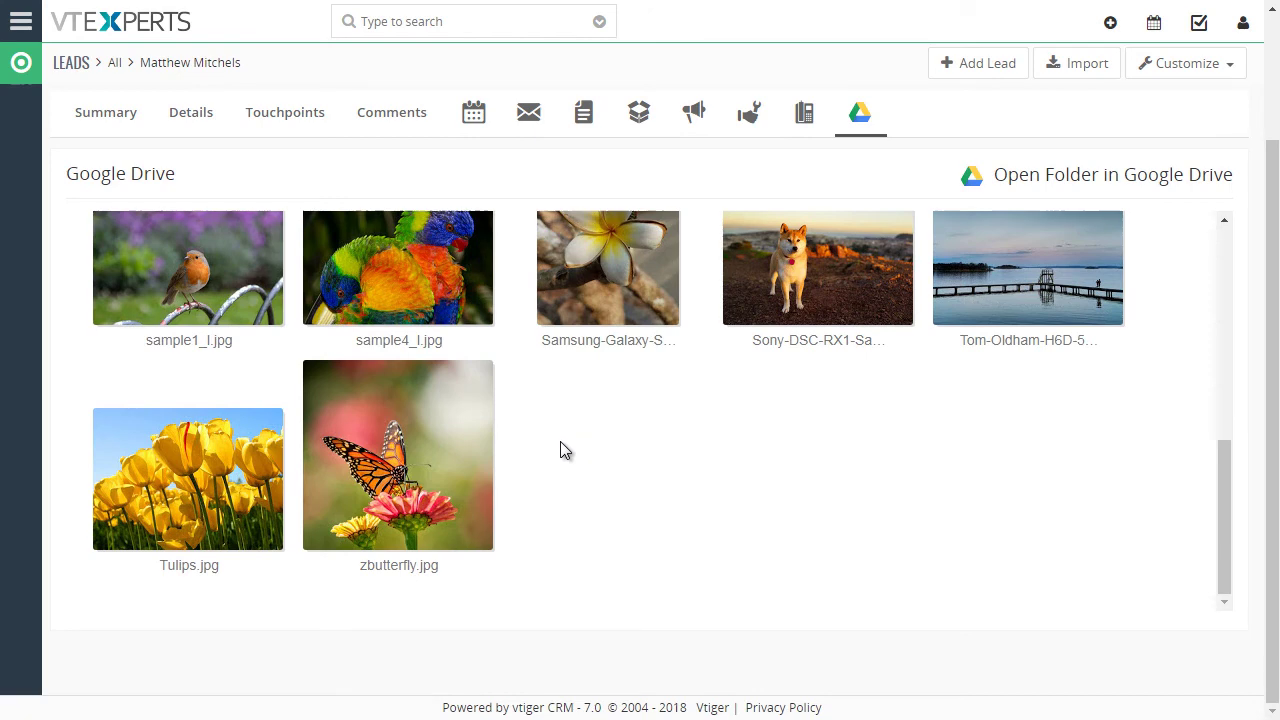
scroll(560, 448, "up", 7)
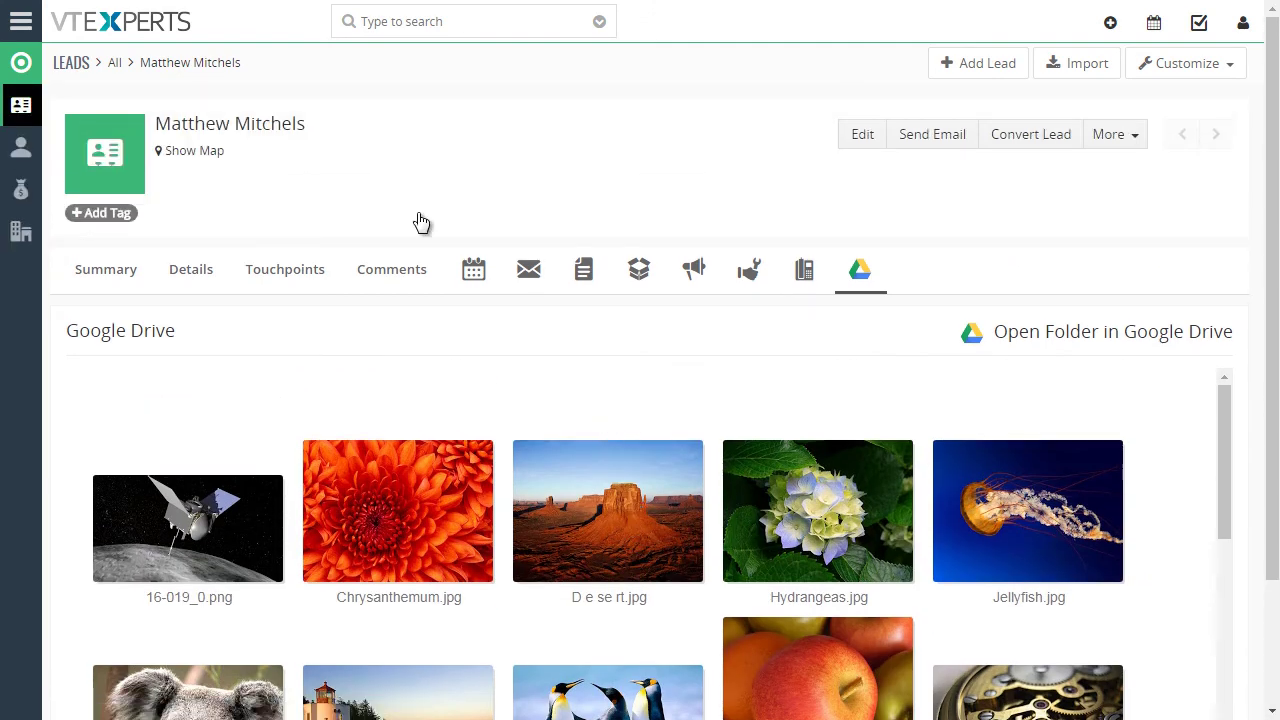
Navigate via Settings > CRM Settings > Other Settings to the Google Drive Integration page
left_click(21, 21)
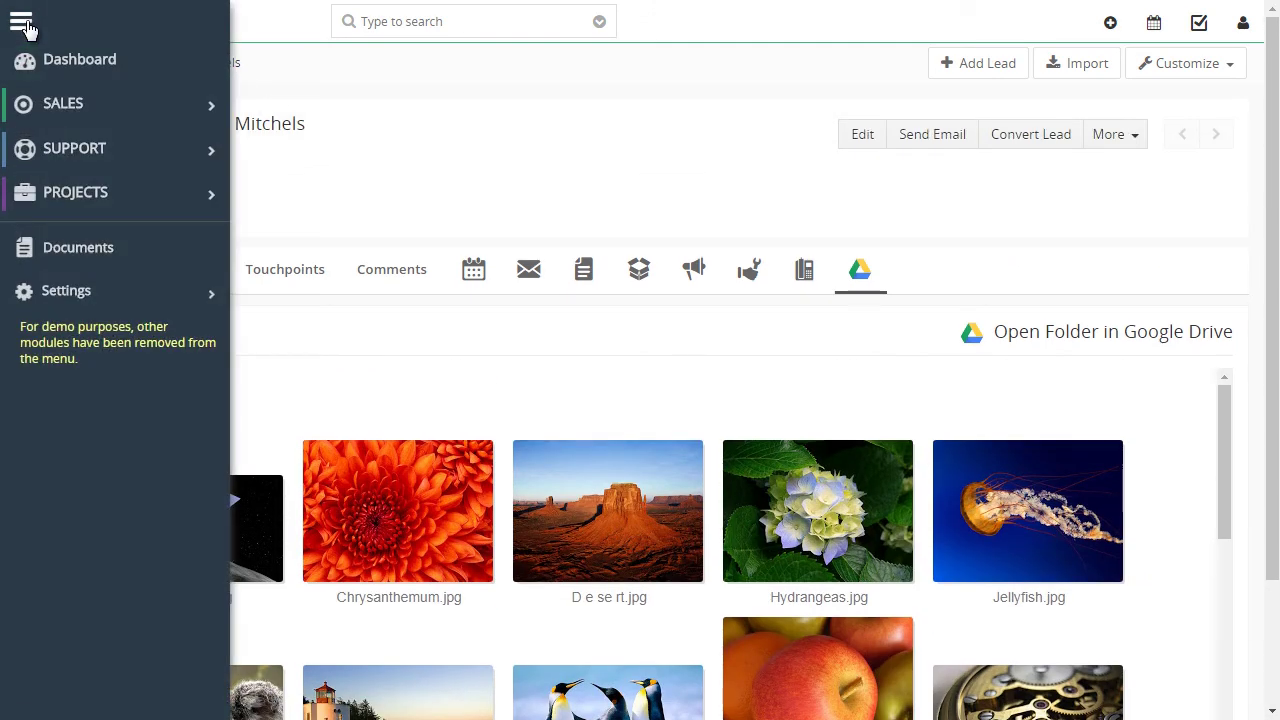
mouse_move(103, 297)
left_click(275, 292)
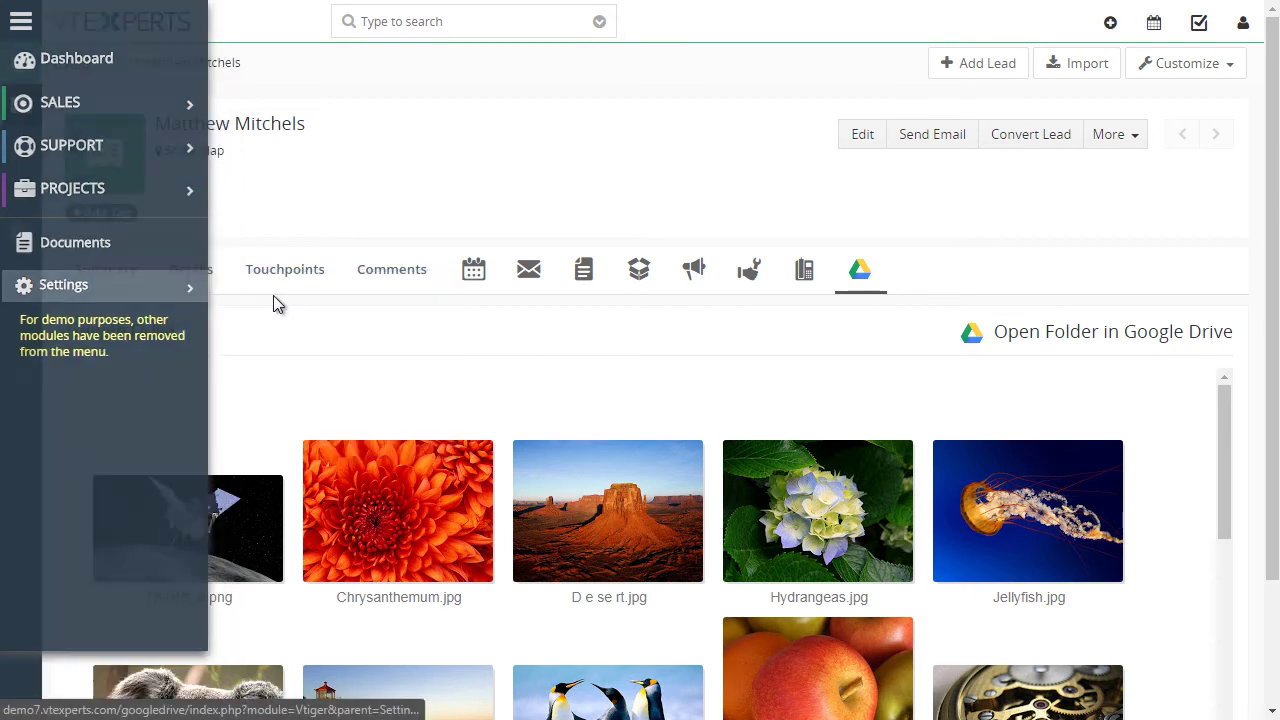
left_click(130, 478)
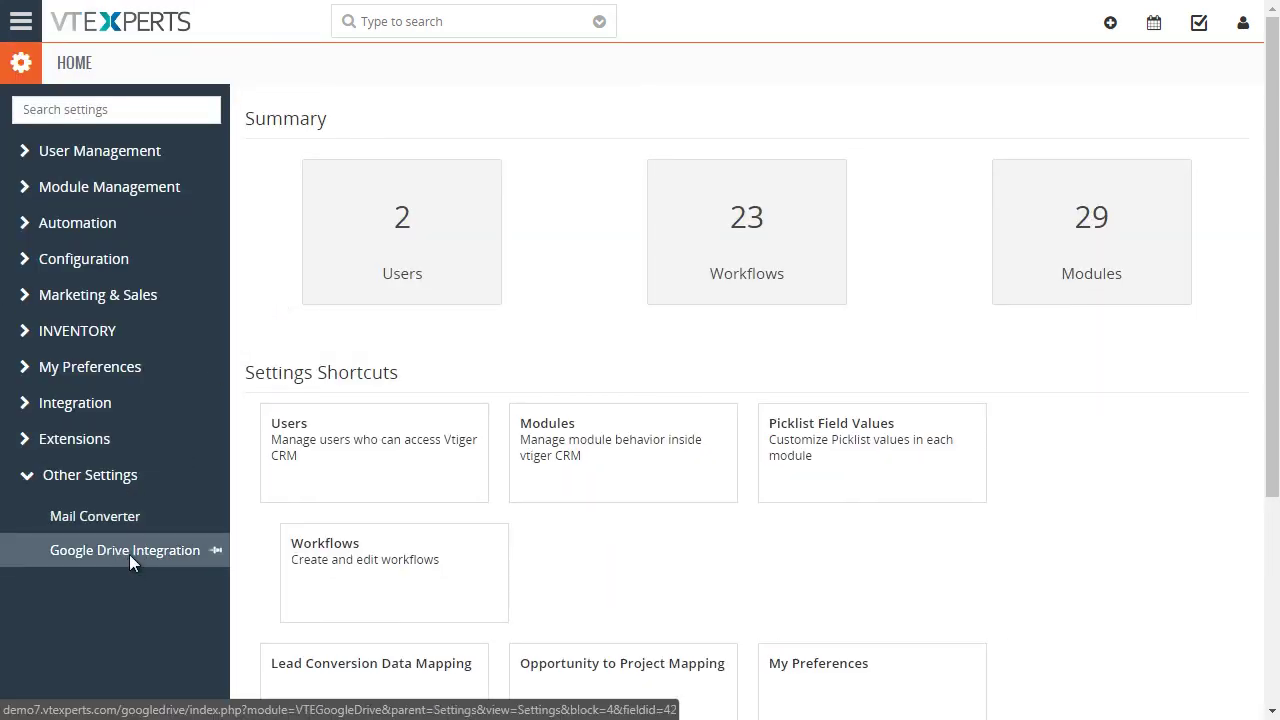
left_click(130, 552)
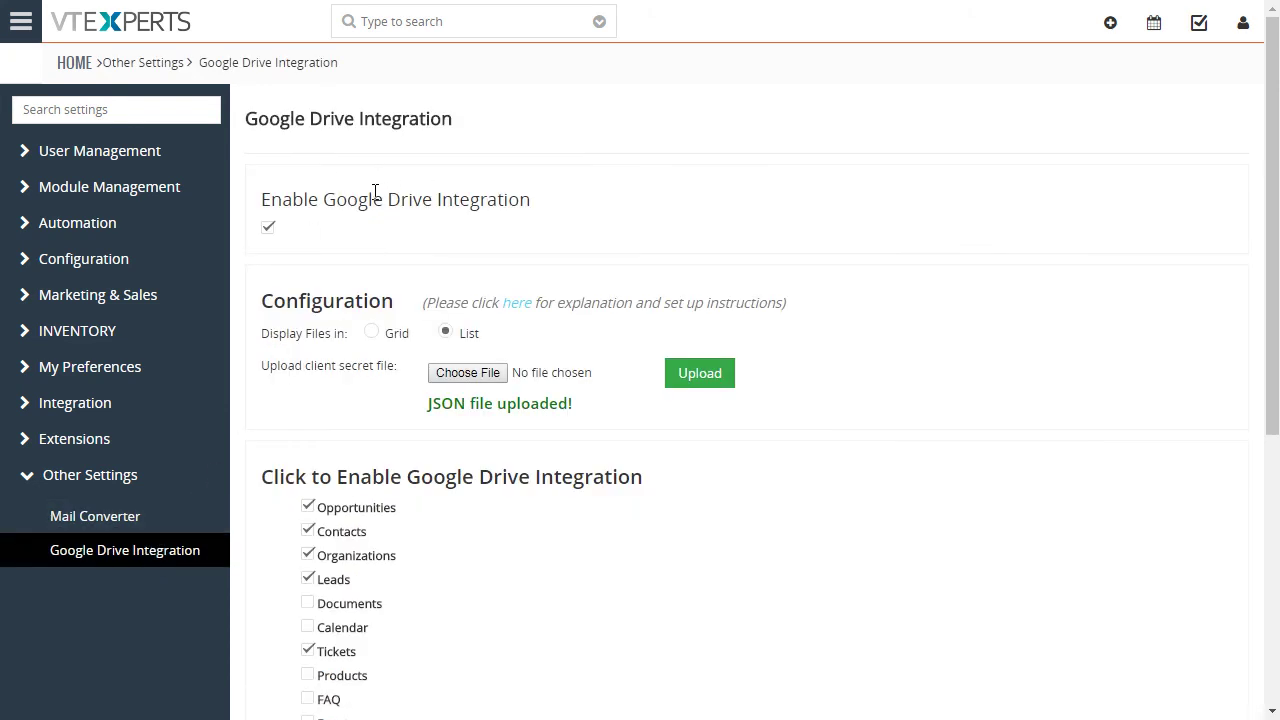
Review the integration settings, highlighting the enable-integration heading and the JSON upload confirmation
left_click_drag(357, 193, 411, 190)
double_click(486, 193)
scroll(597, 205, "down", 2)
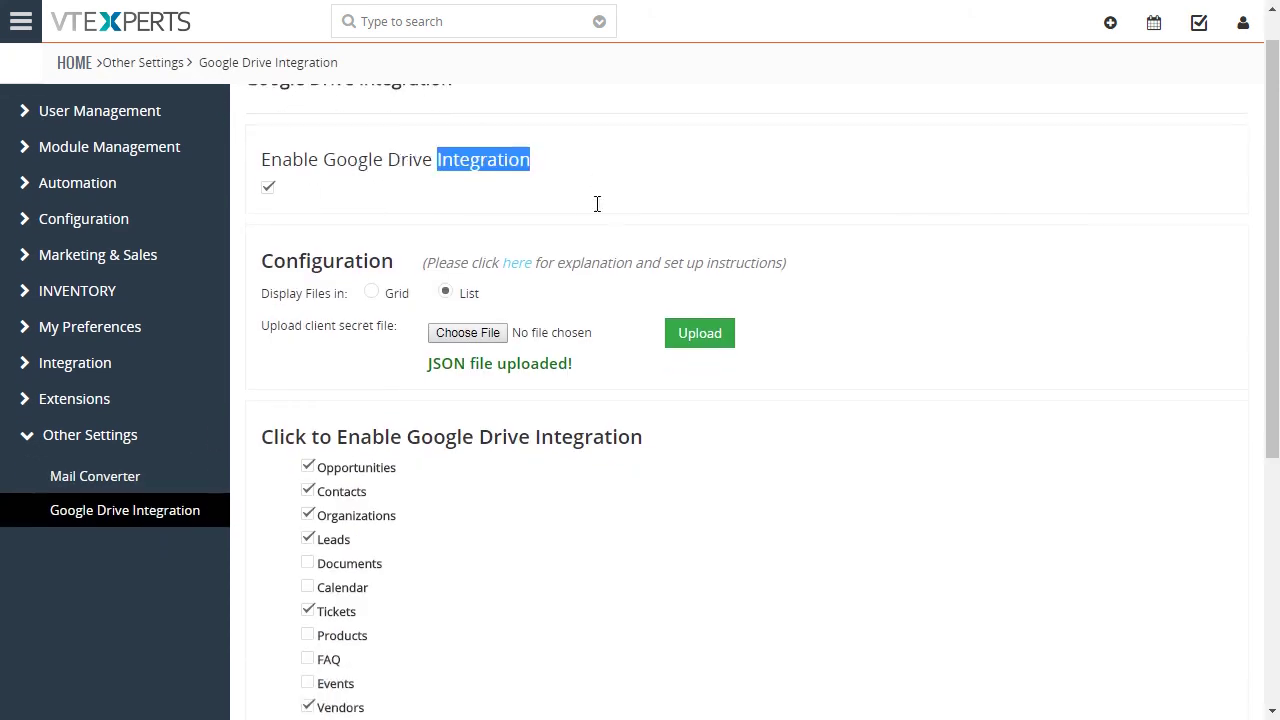
scroll(449, 184, "up", 1)
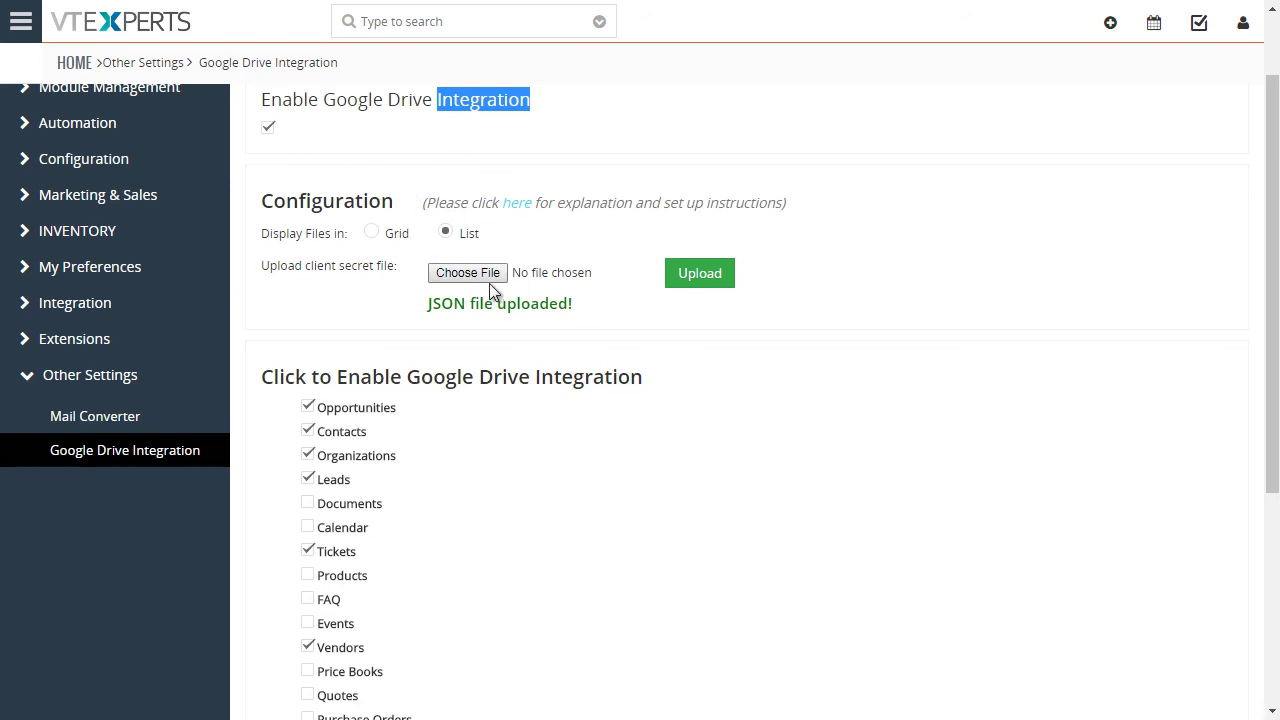
double_click(445, 305)
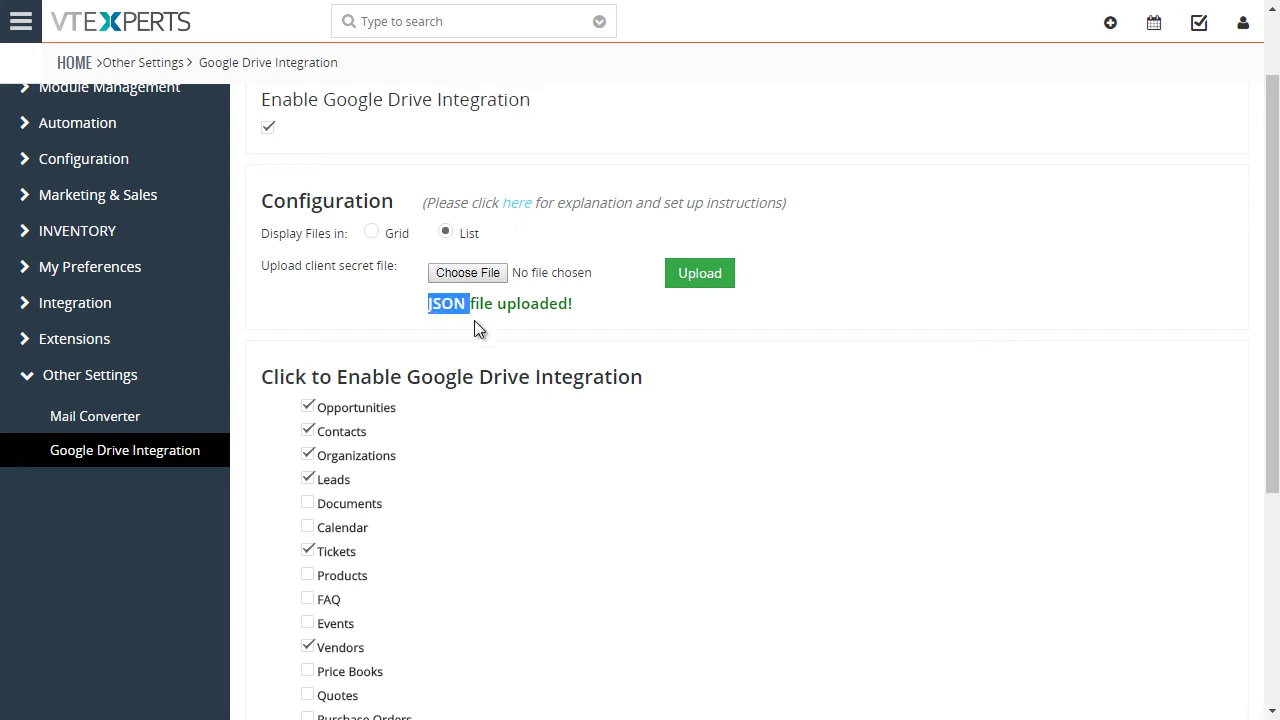
scroll(581, 323, "down", 1)
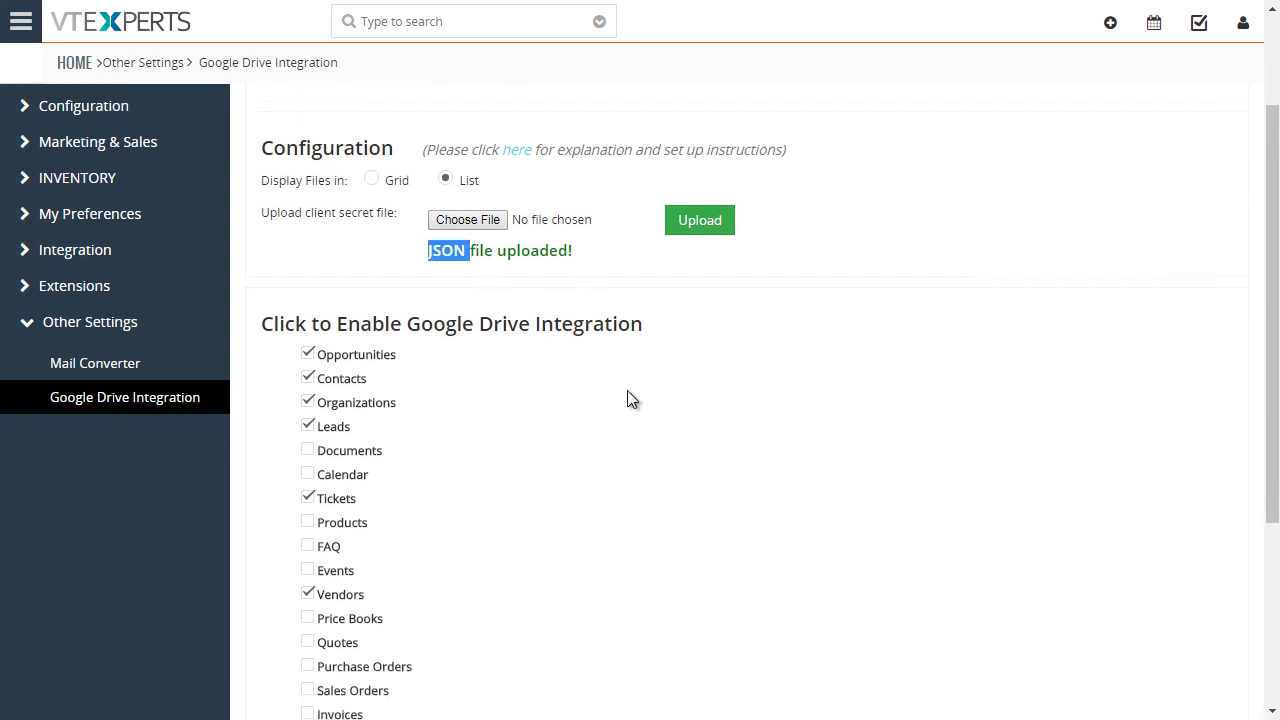
left_click(505, 283)
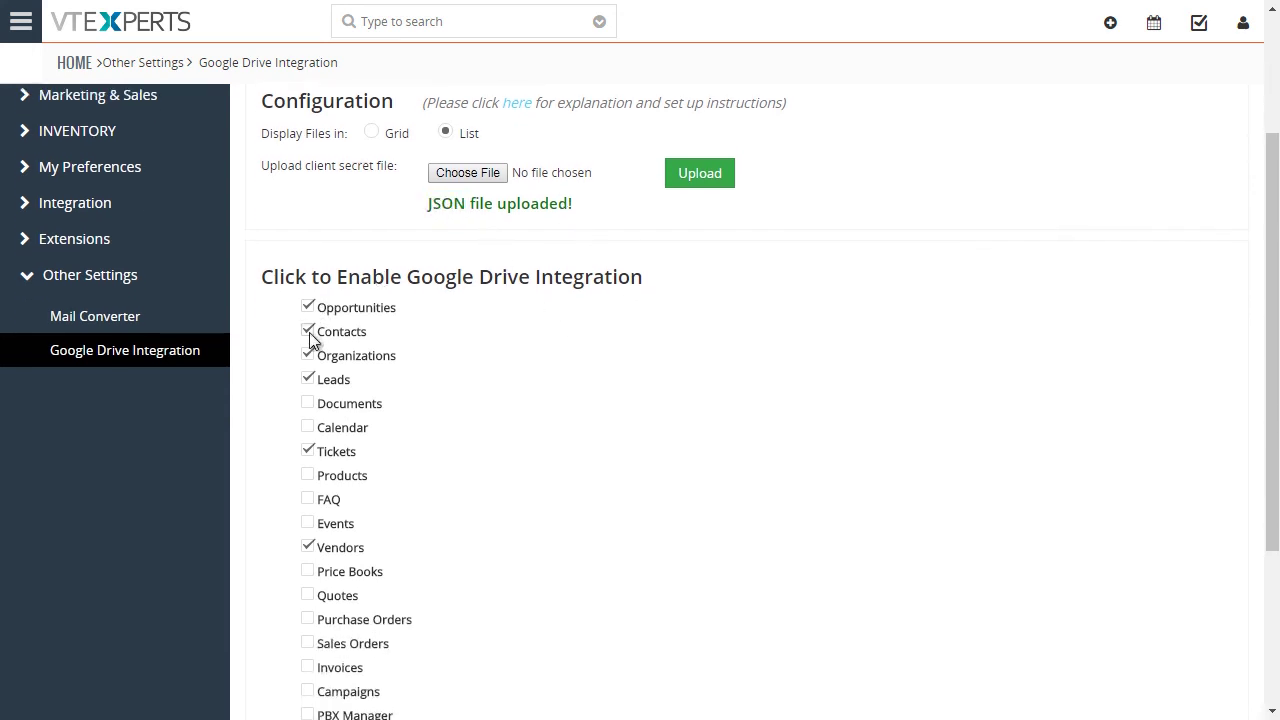